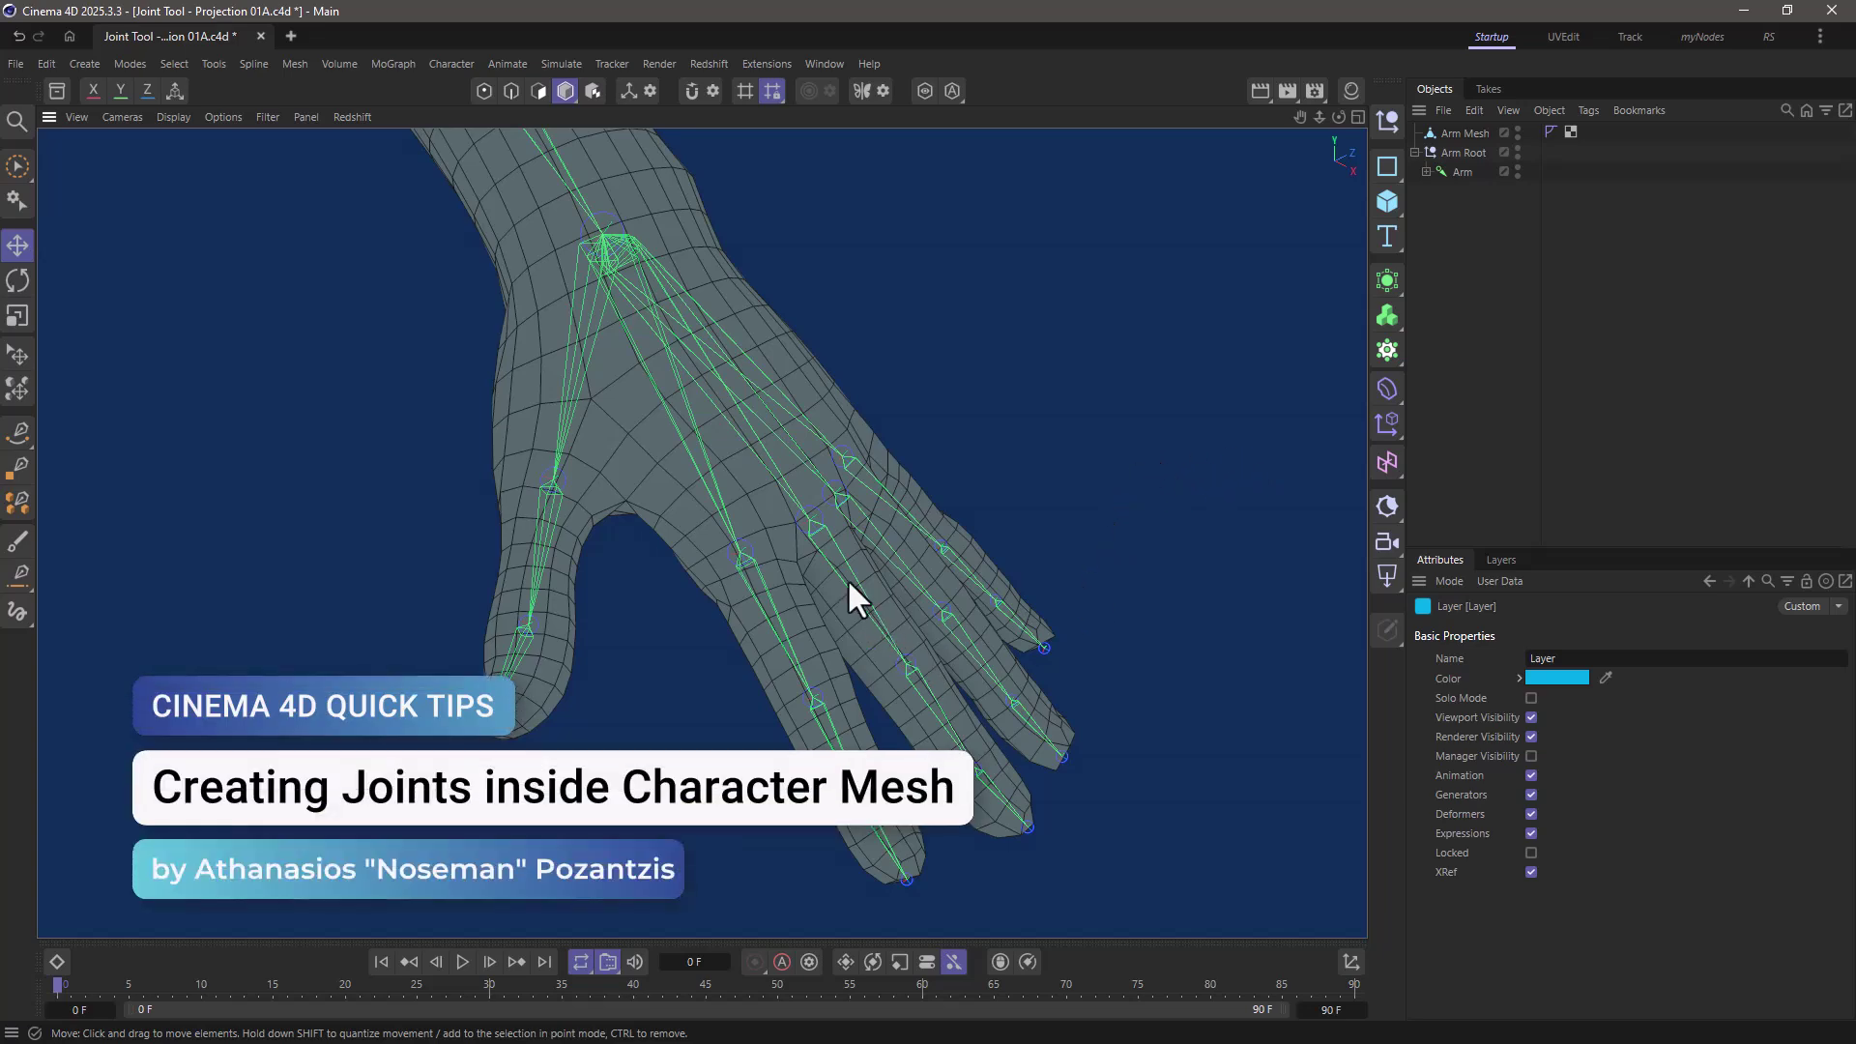
- Zoom and orbit around the finished hand rig to inspect the palm and fingers
scroll(793, 553, "up", 3)
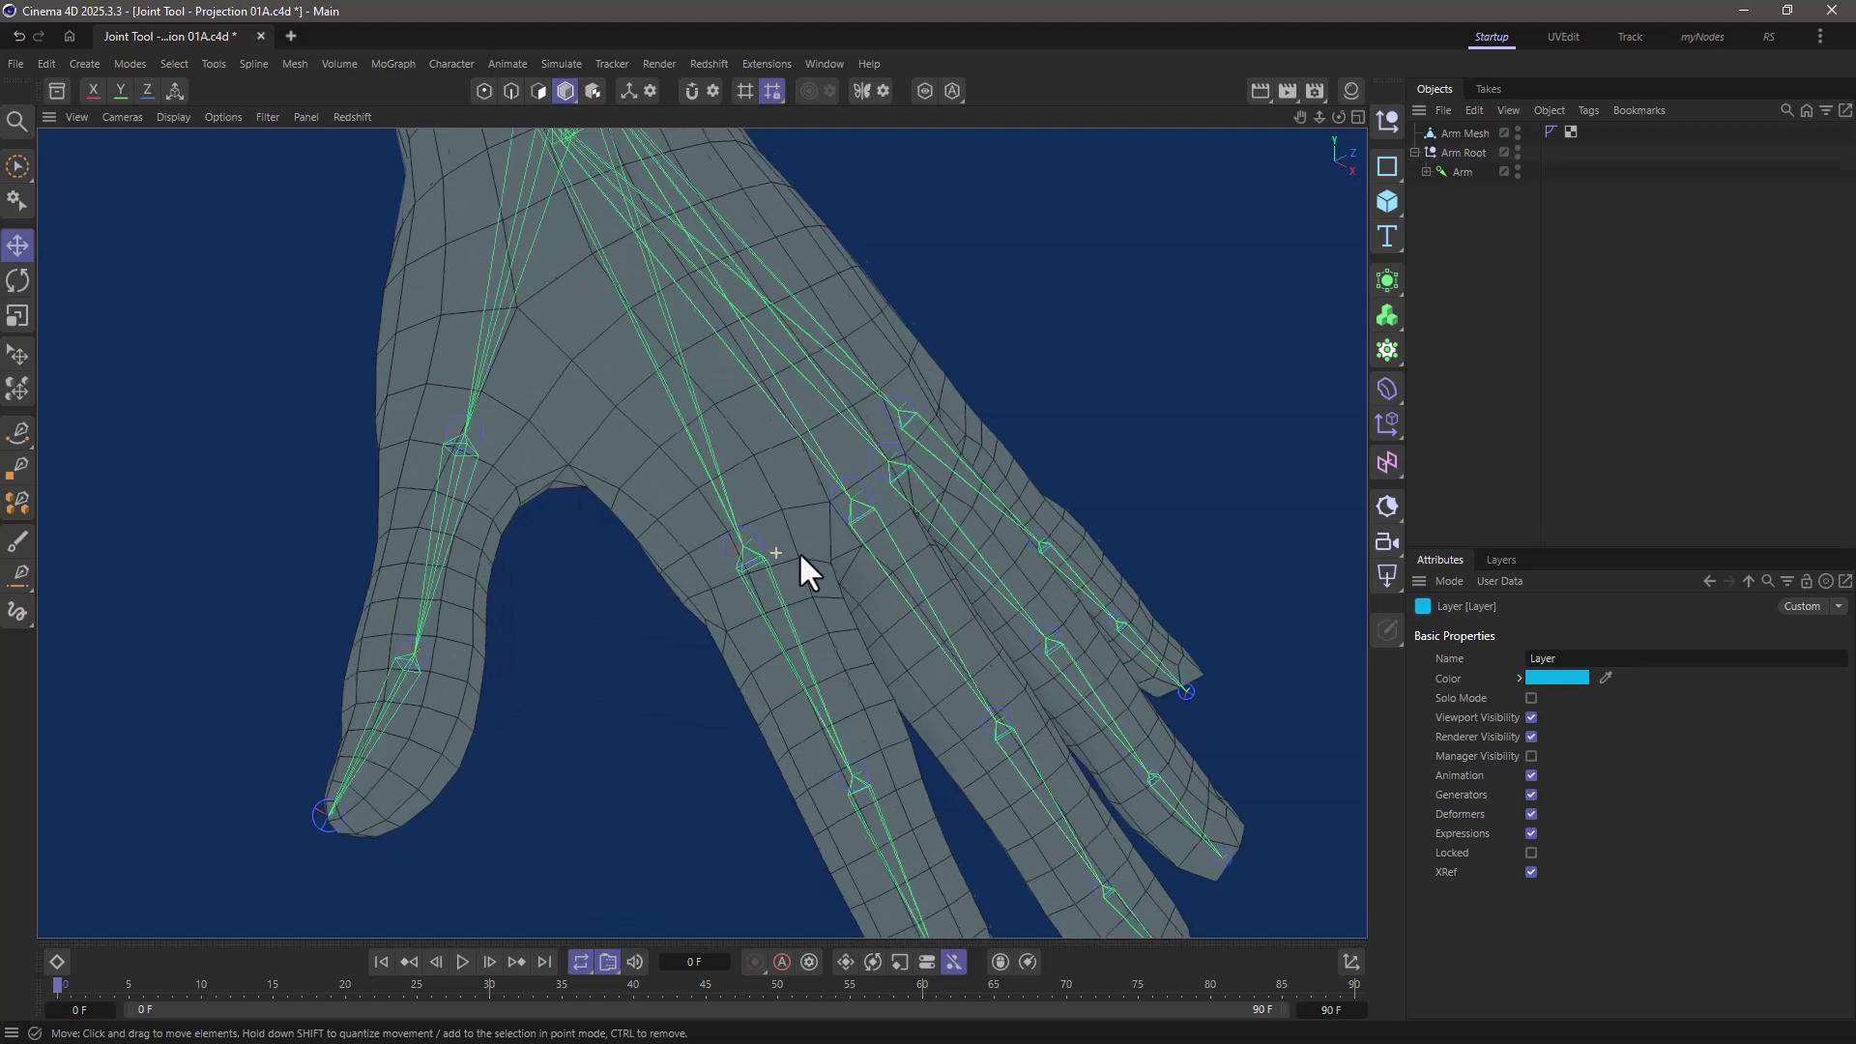
left_click_drag(798, 551, 867, 499, "alt")
left_click_drag(828, 624, 721, 590, "alt")
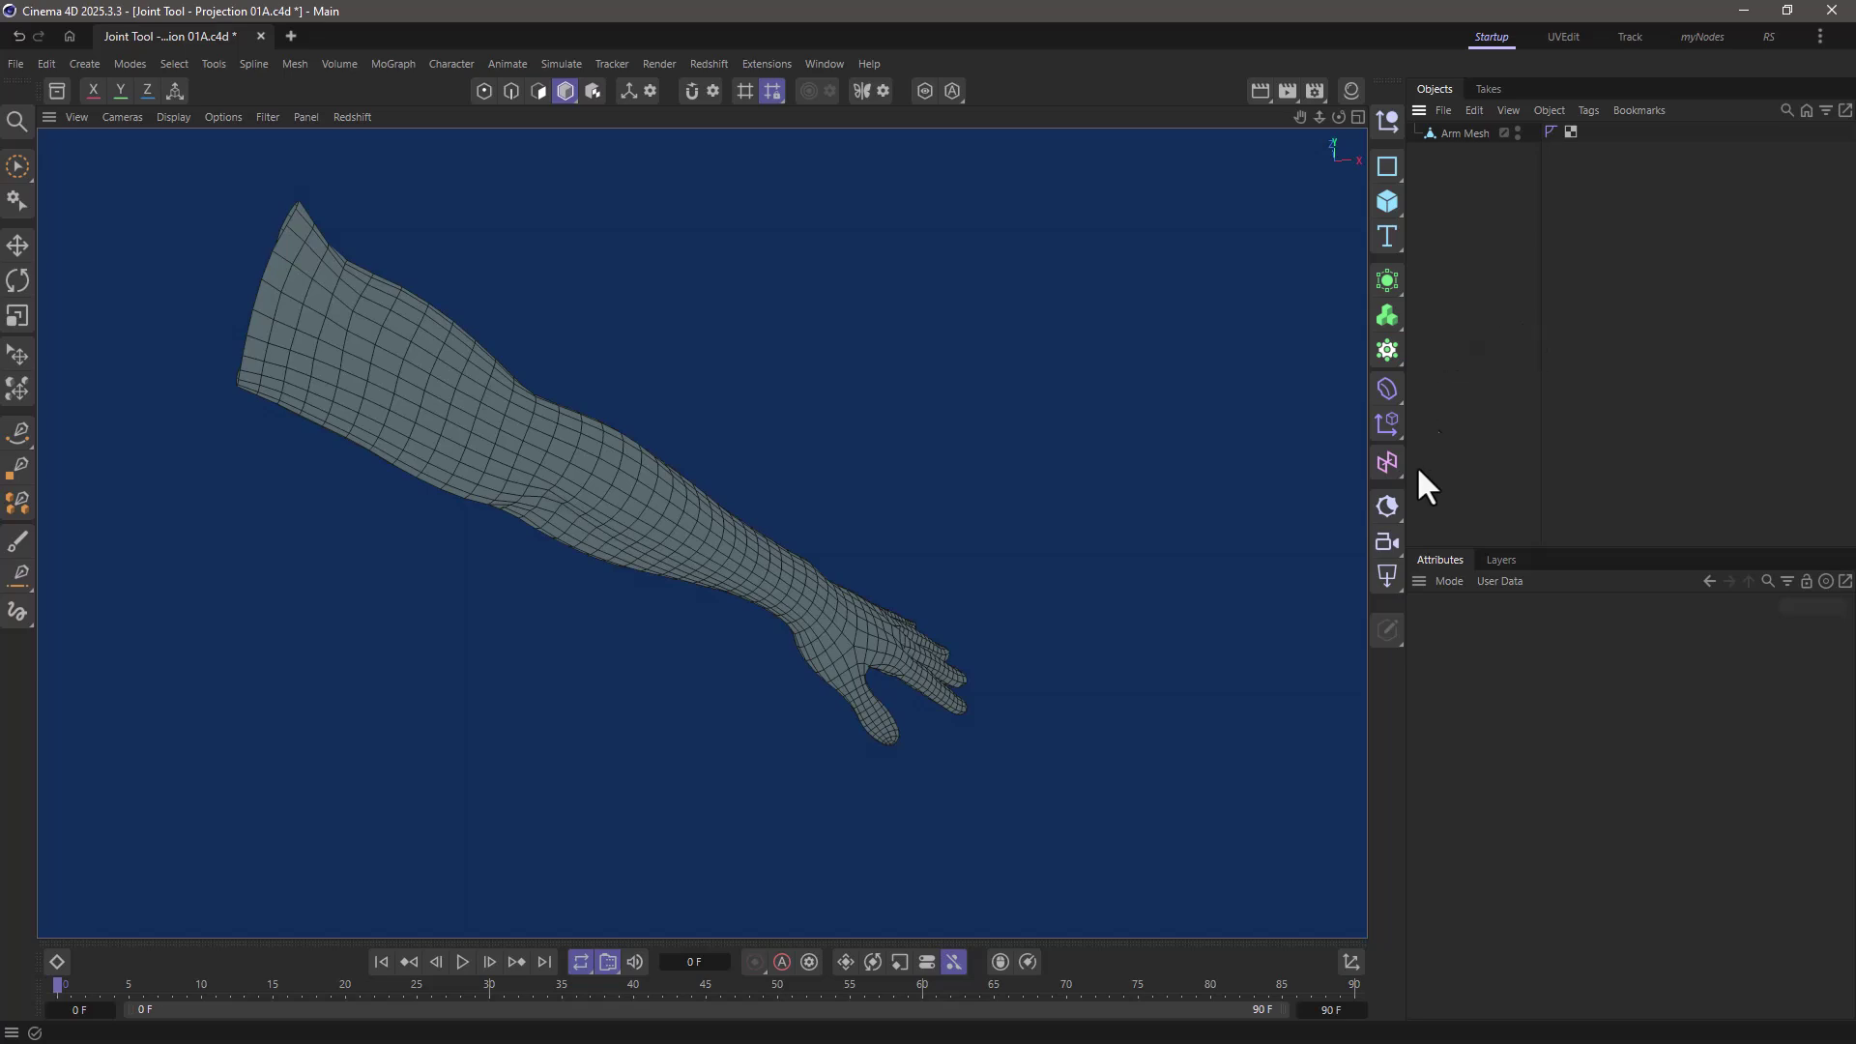
- Activate Character > Joint Tool and briefly expand the Modifiers settings, then collapse them
left_click(451, 63)
left_click(498, 261)
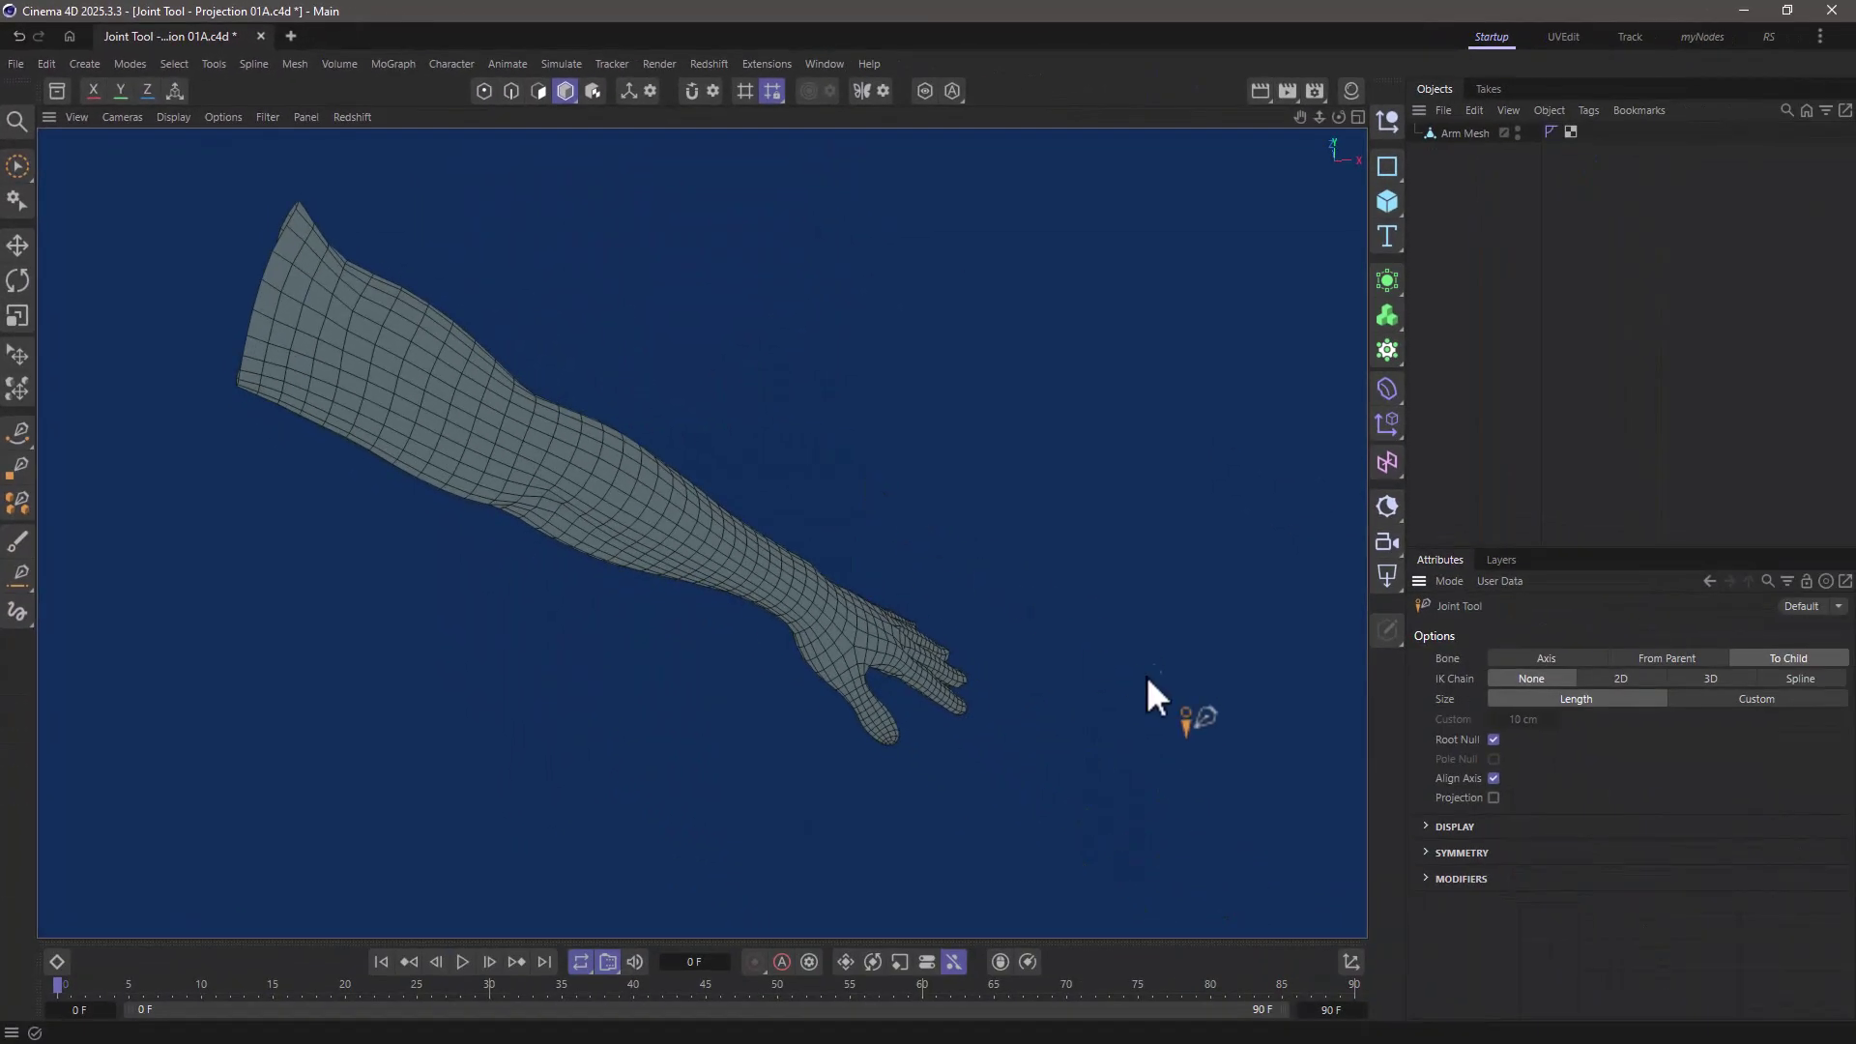
left_click(1430, 879)
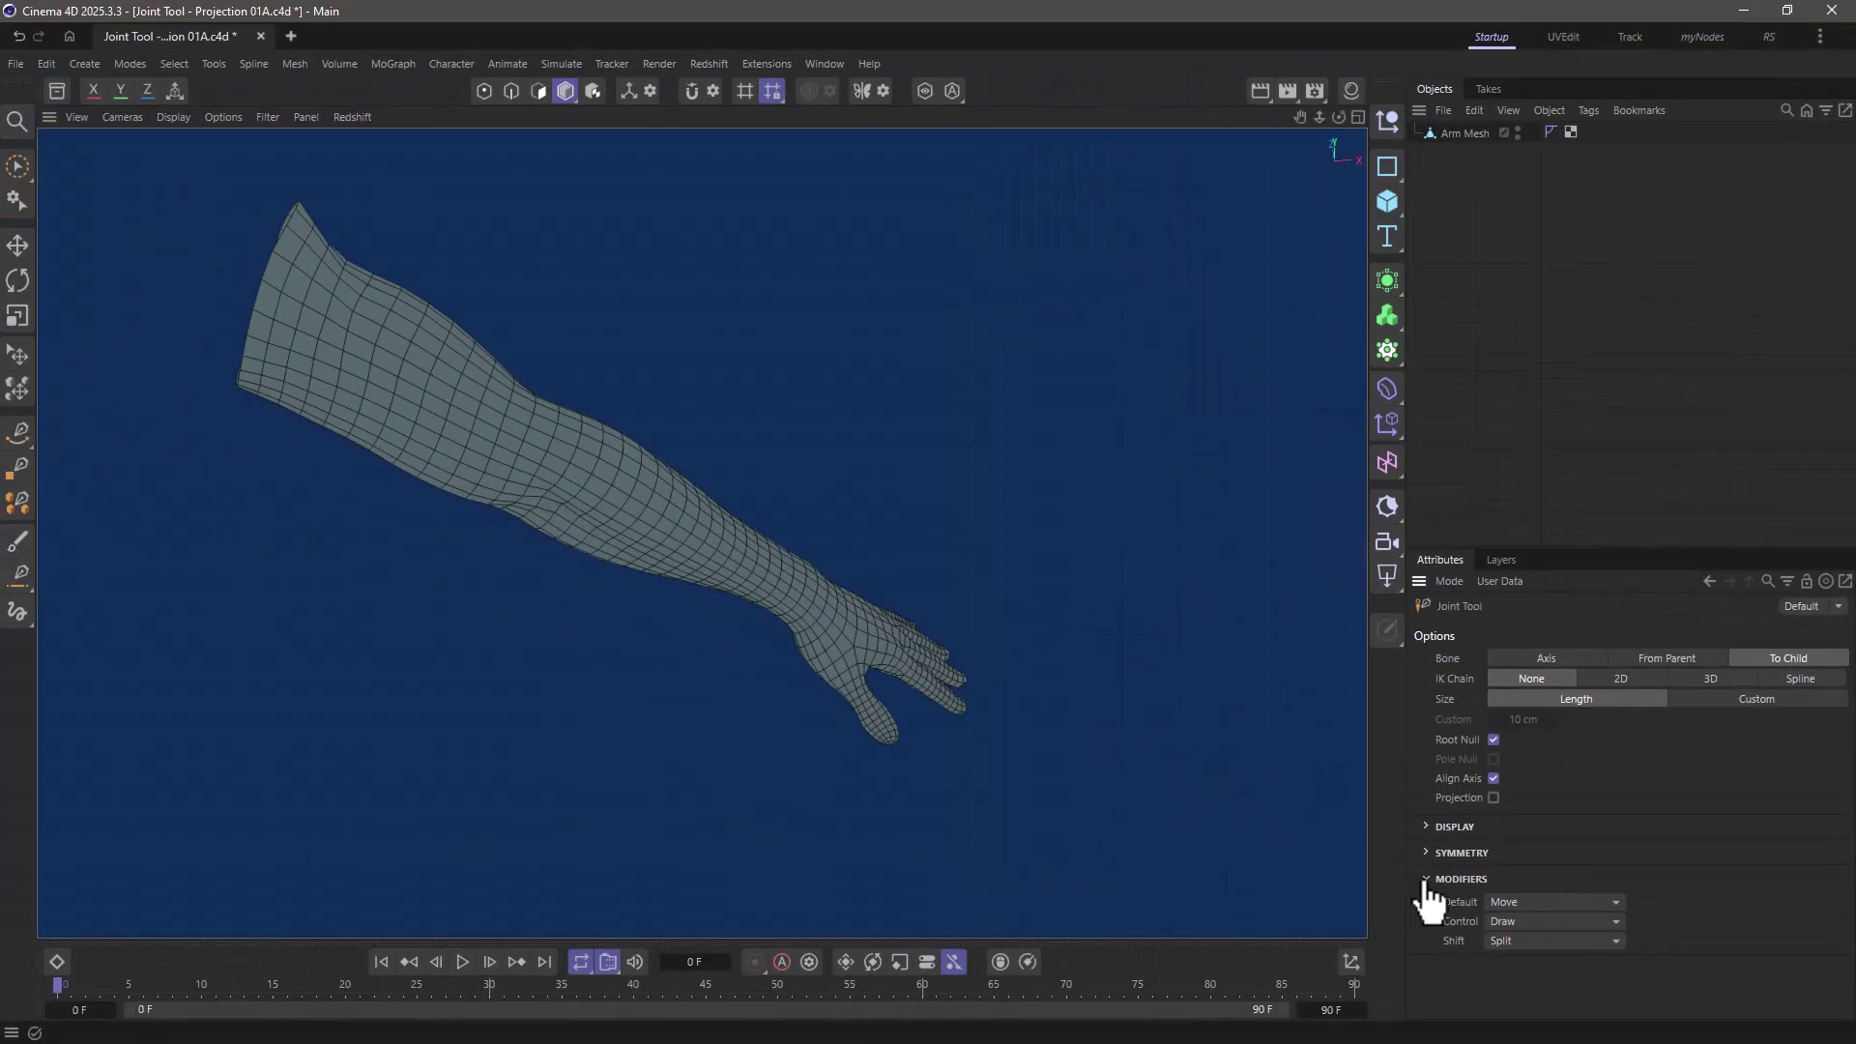
left_click(1425, 880)
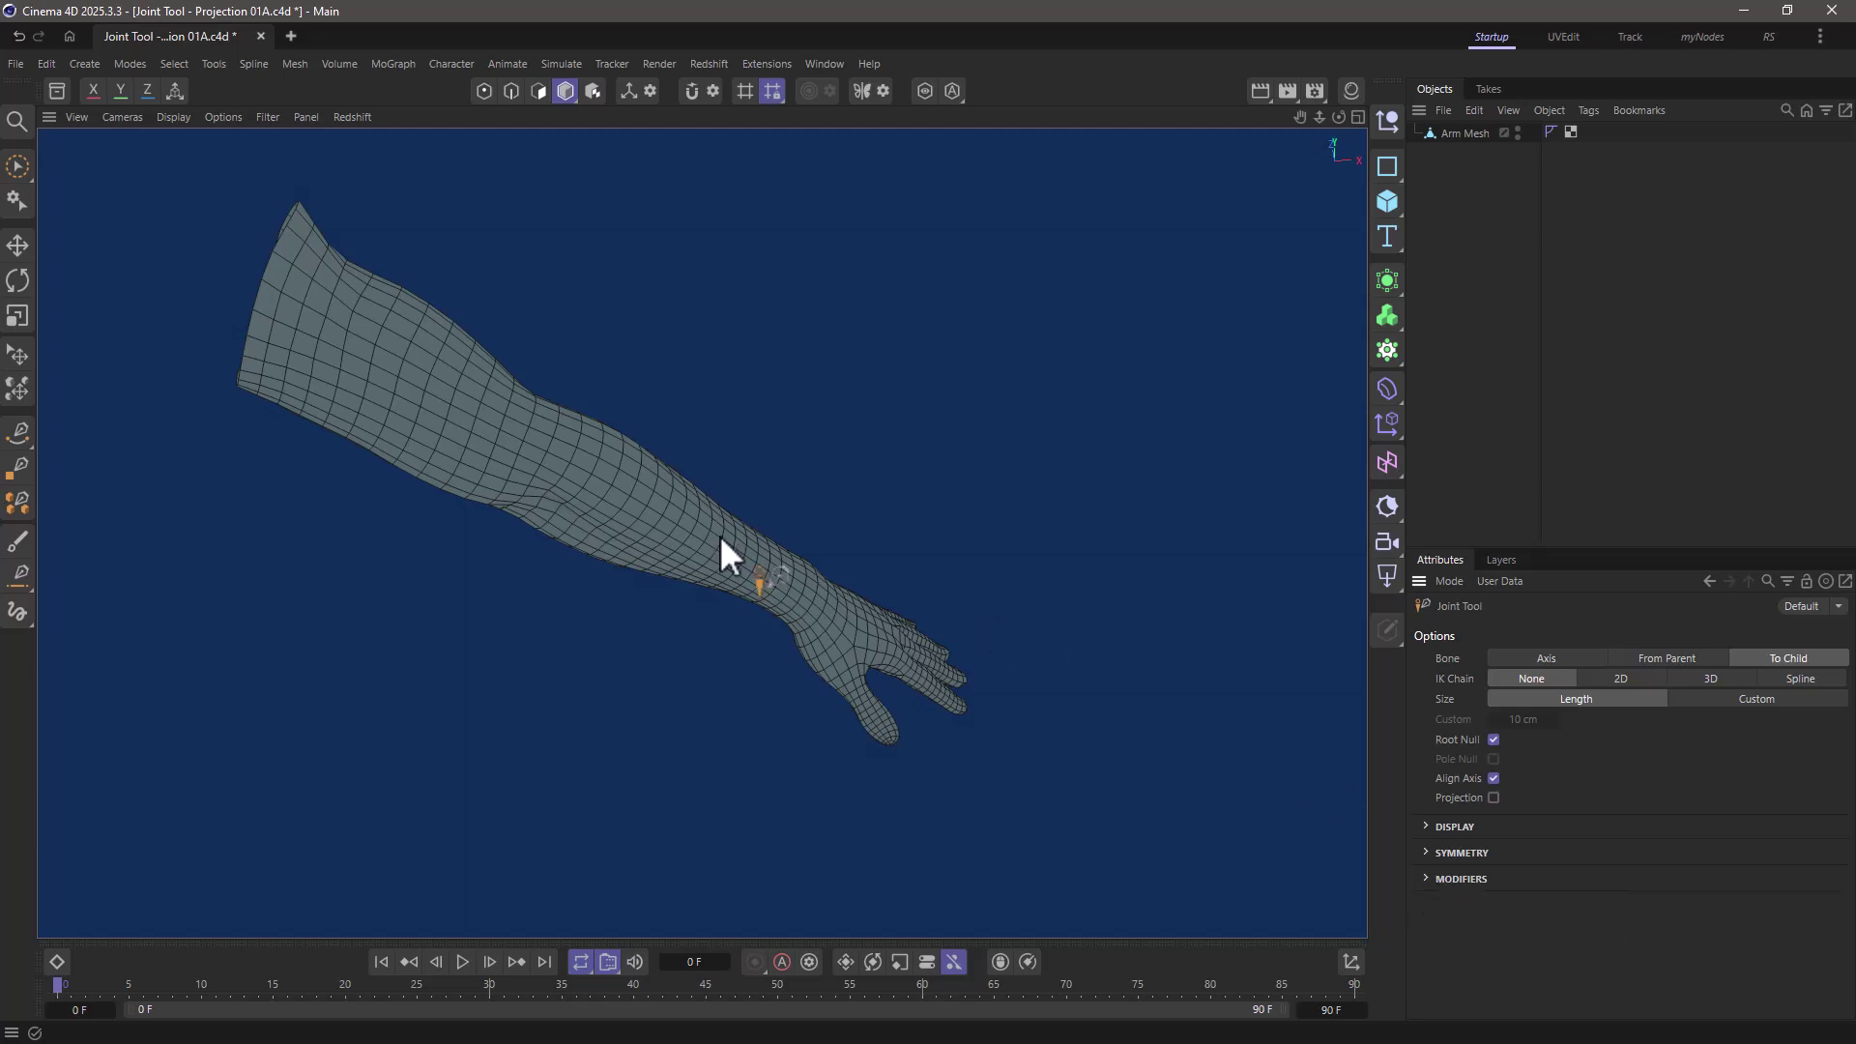
- Place a first joint on the forearm and orbit to see it lands outside the mesh
left_click(567, 472, "ctrl")
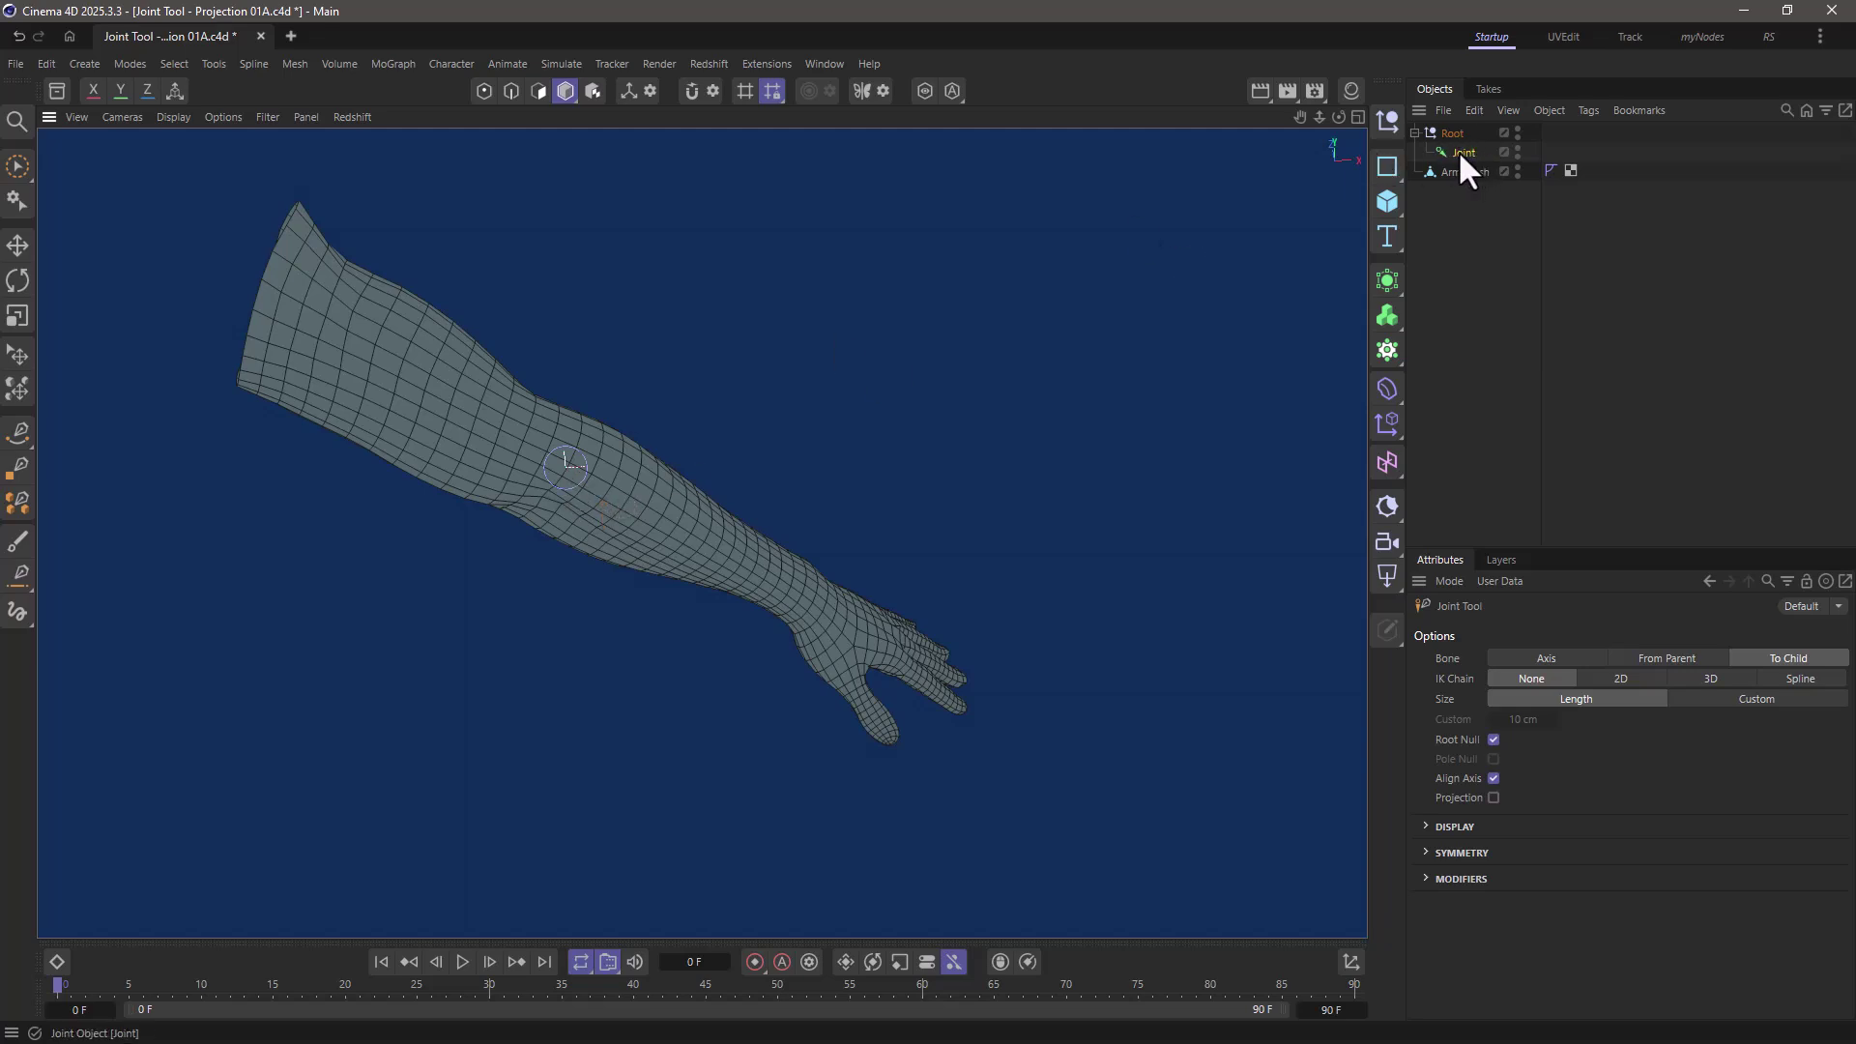
left_click_drag(684, 513, 630, 412, "alt")
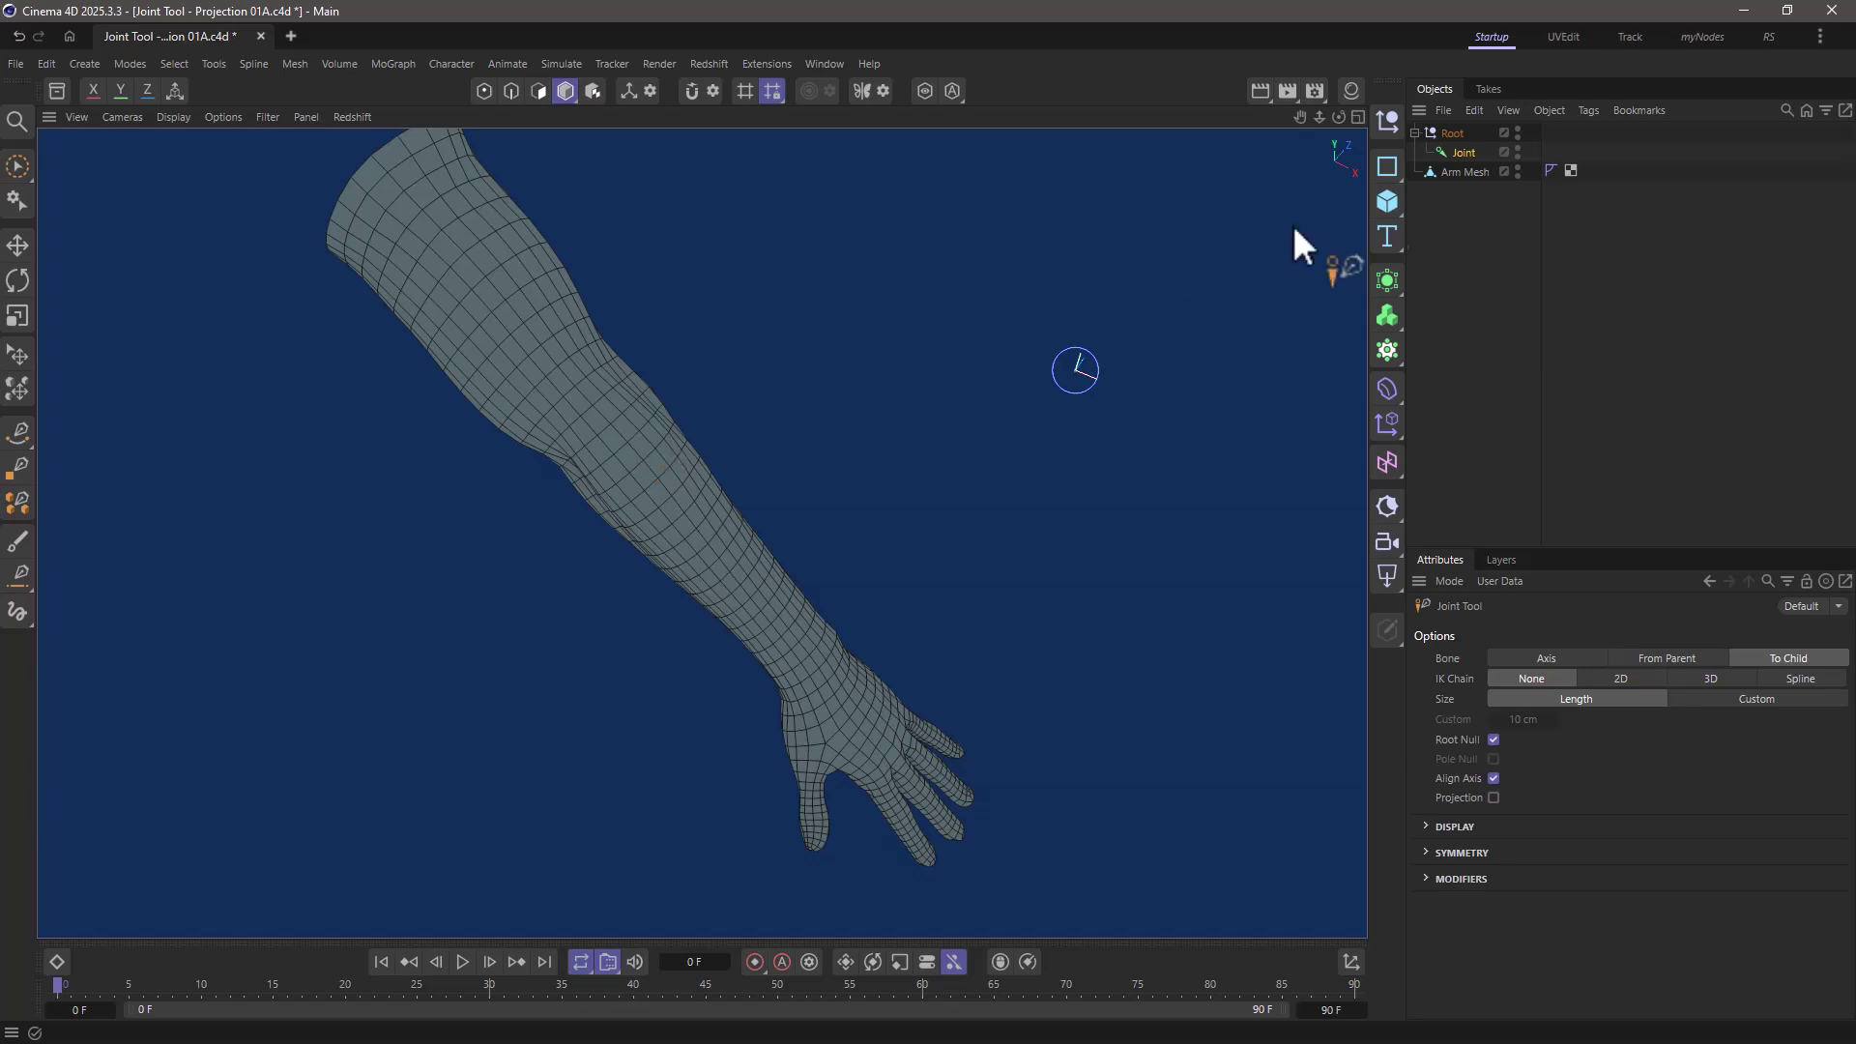
- Delete the misplaced Root and Joint, then reactivate the Joint Tool with Projection enabled
left_click(1451, 135)
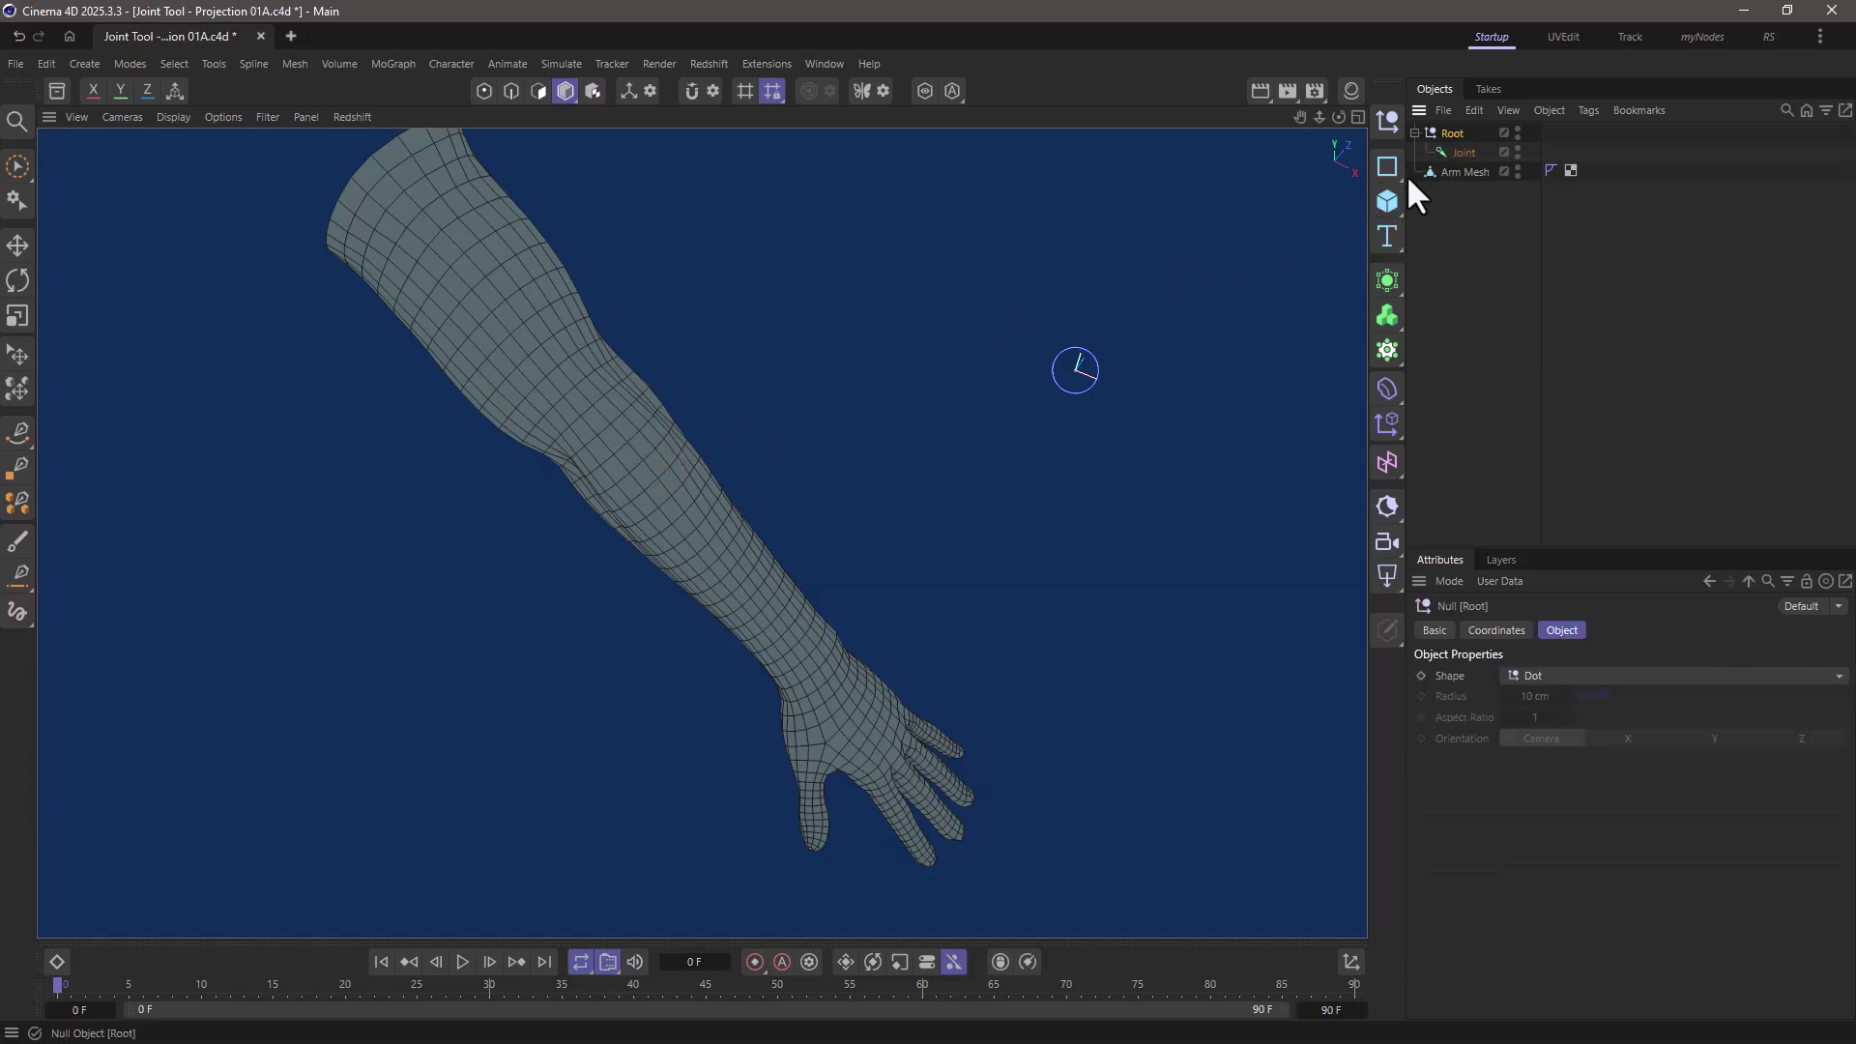
key("Delete")
left_click(451, 63)
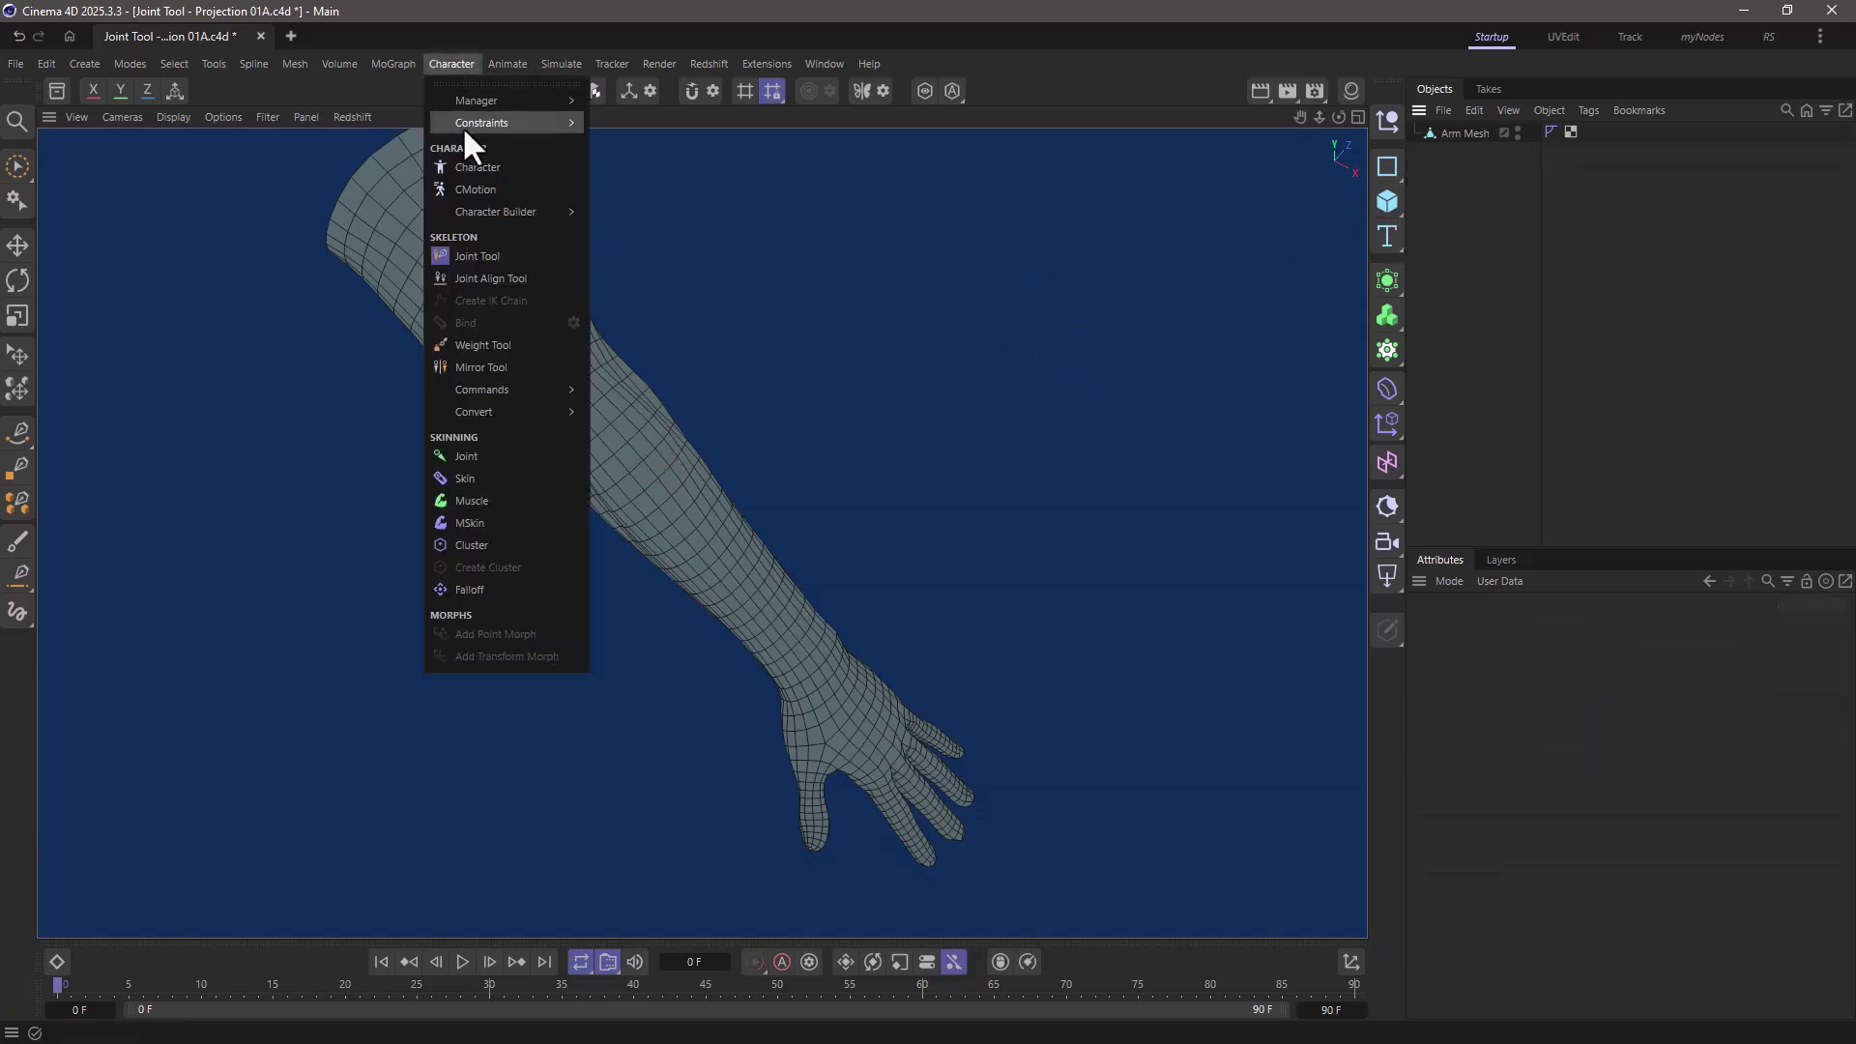
left_click(484, 255)
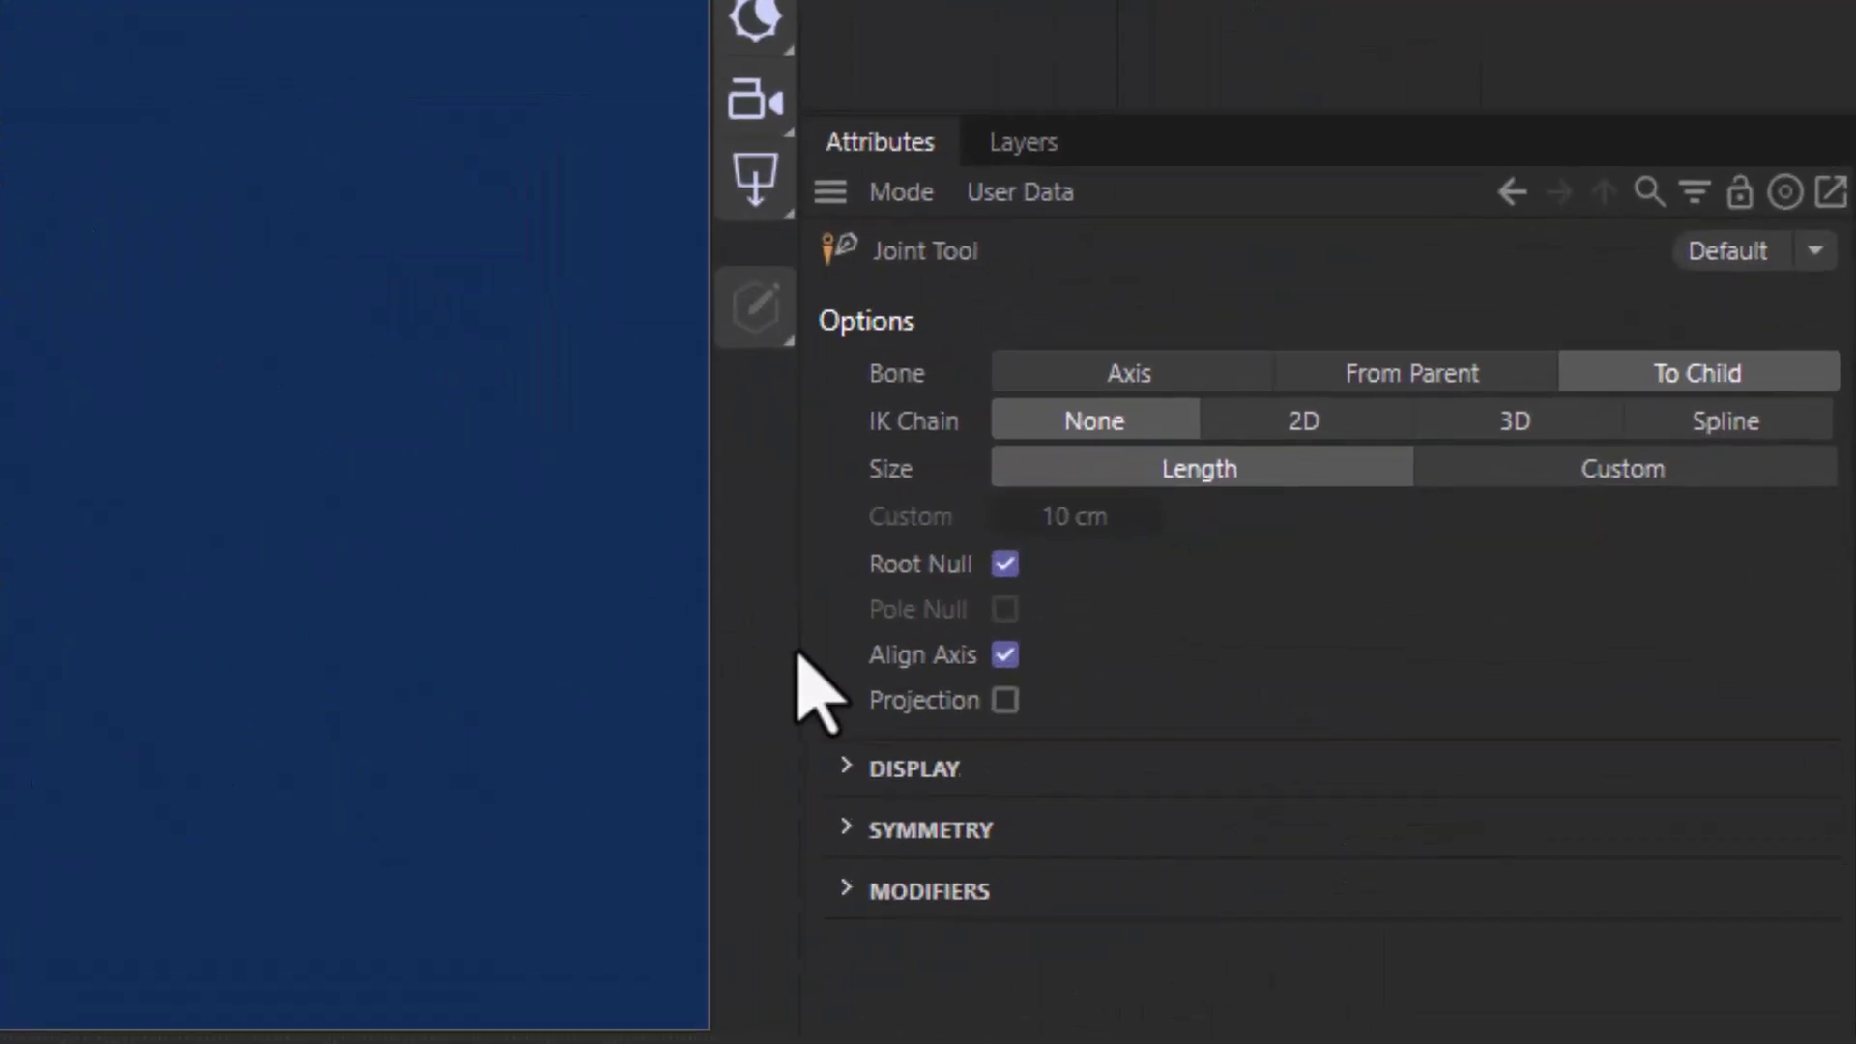
left_click(1005, 700)
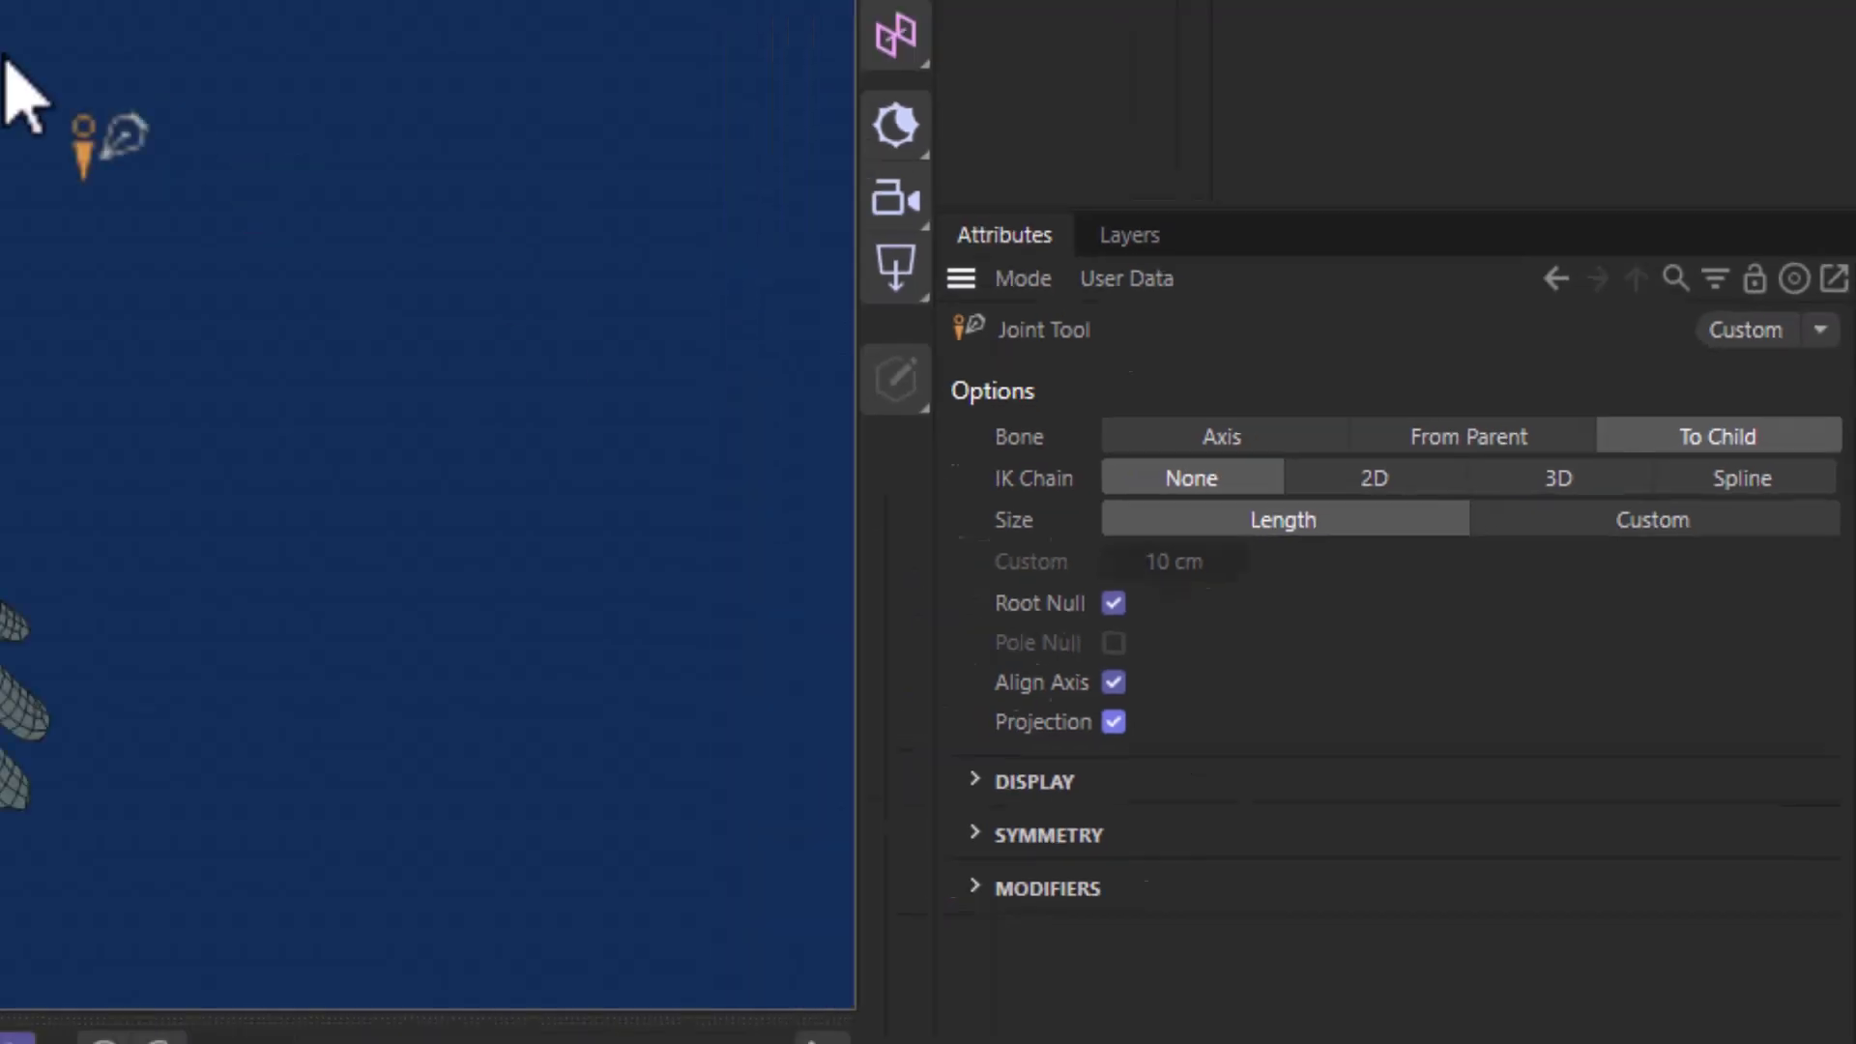
scroll(634, 420, "up", 6)
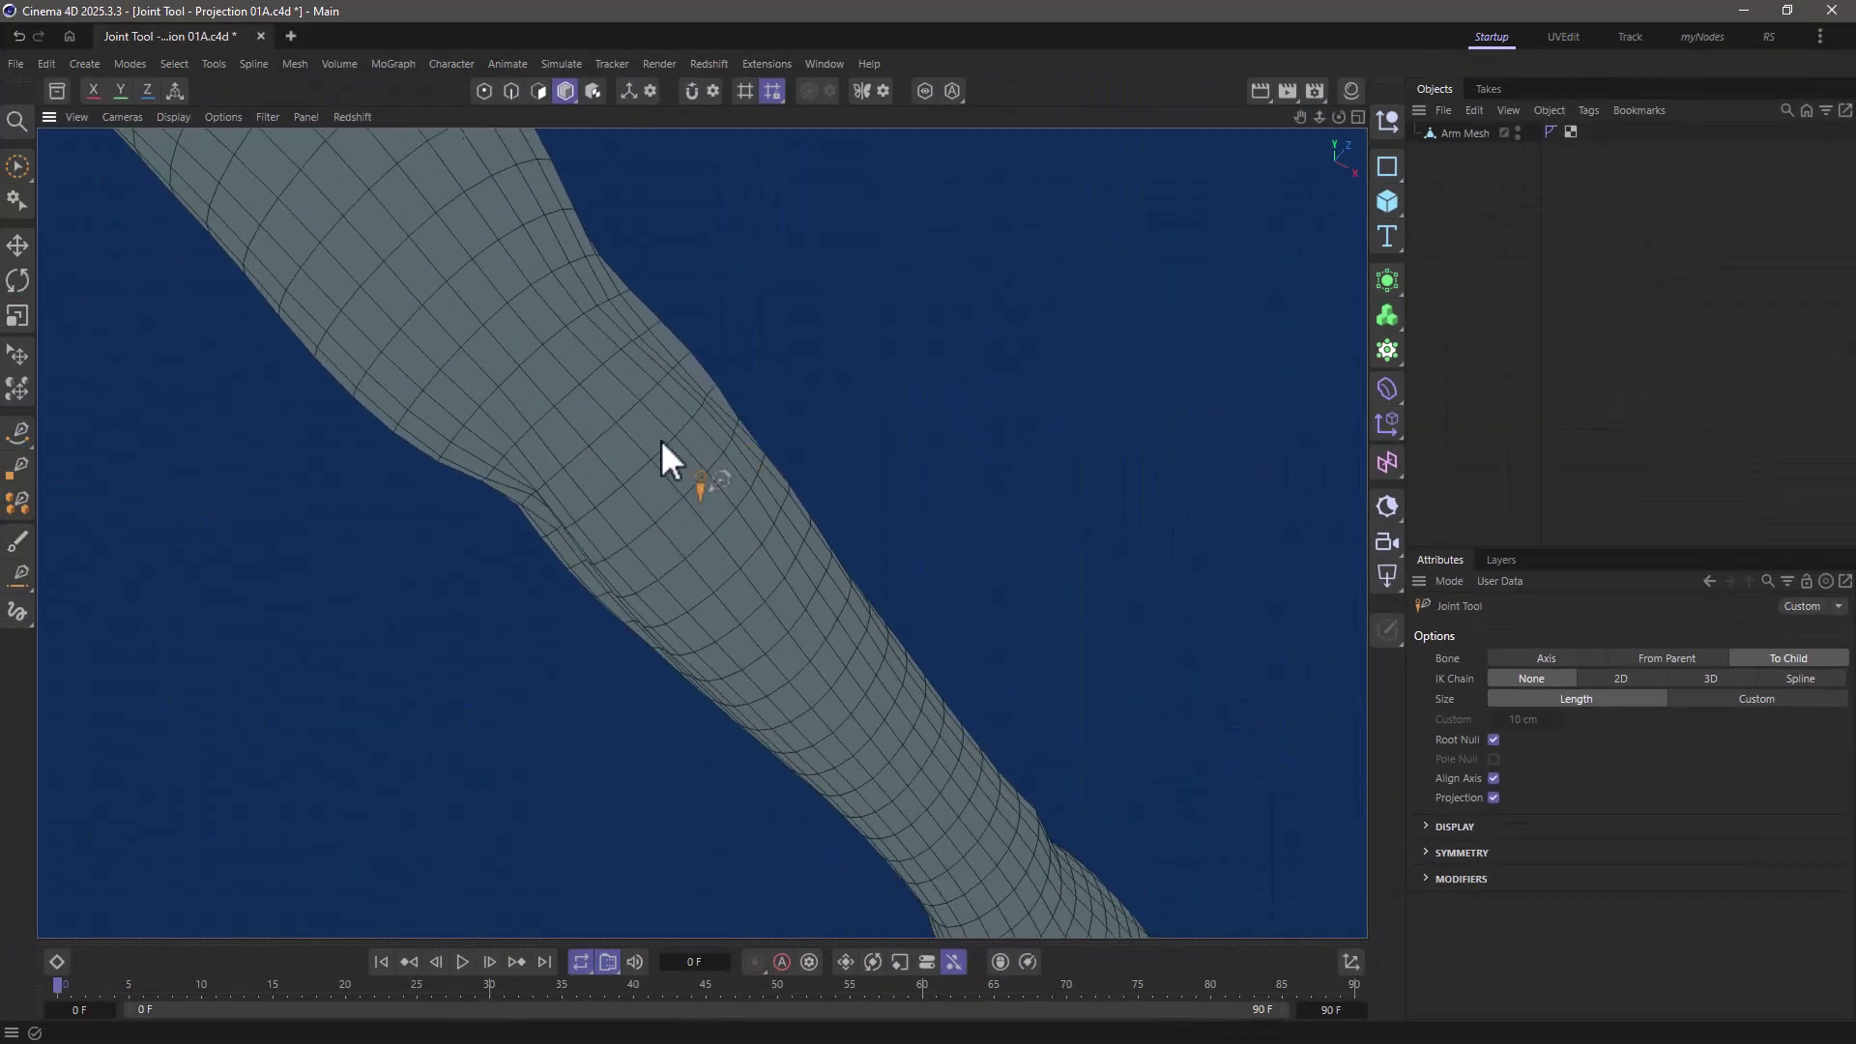
- Place a projected joint inside the elbow and orbit to confirm it sits within the mesh
mouse_move(662, 442)
left_mouse_down("alt")
mouse_move(650, 514)
mouse_move(693, 502)
mouse_move(675, 505)
left_mouse_up("alt")
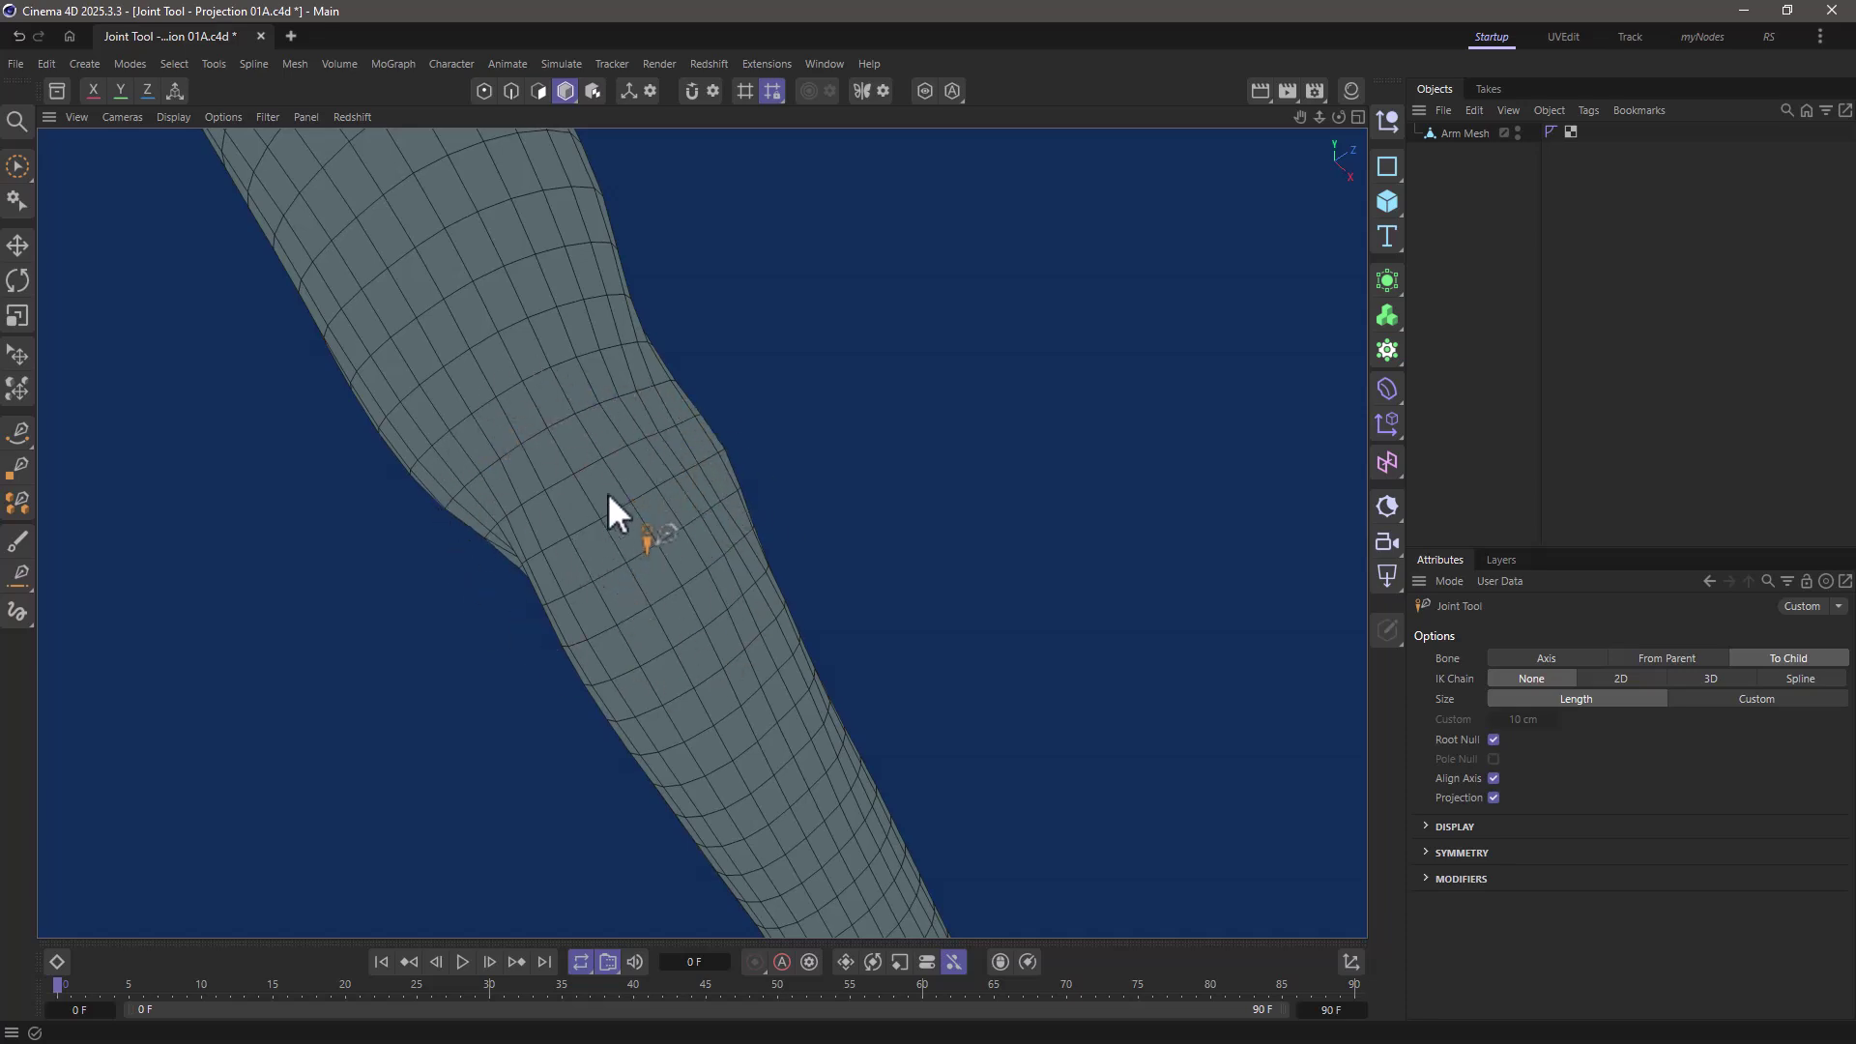
left_click_drag(609, 495, 740, 526, "alt")
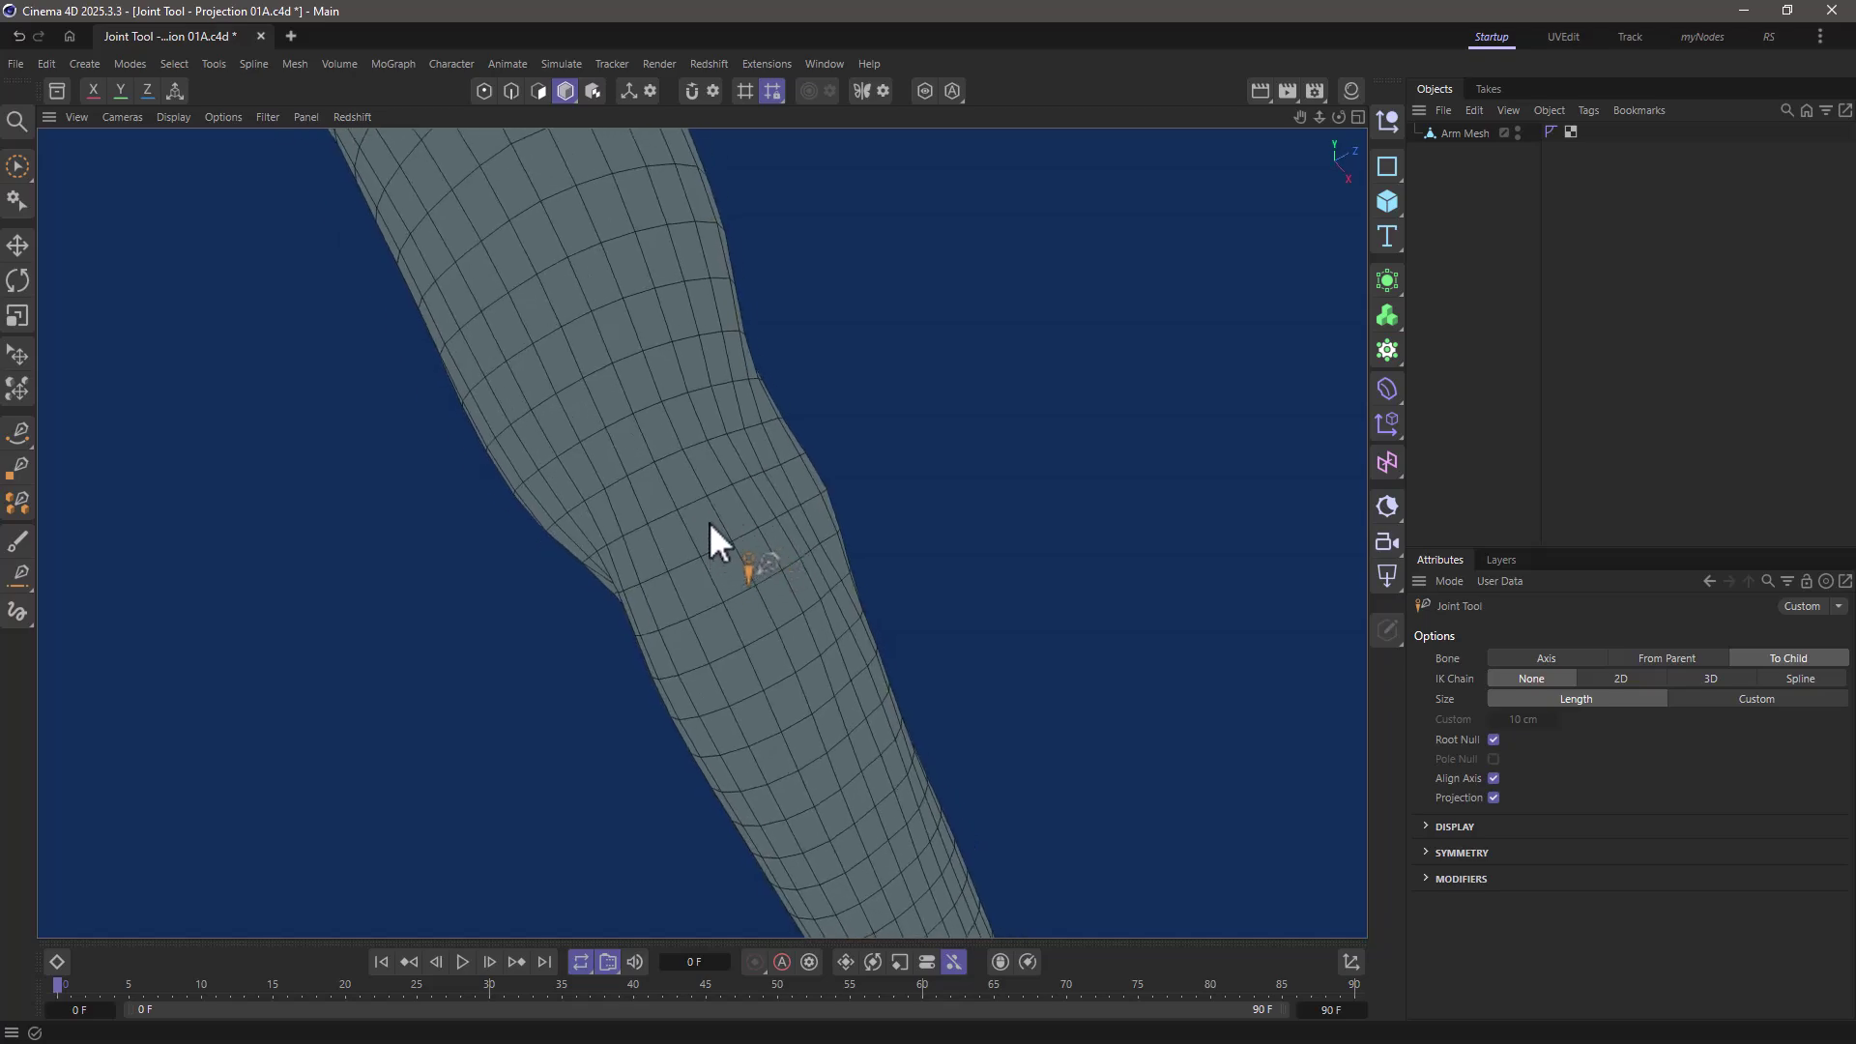
left_click(706, 520, "ctrl")
mouse_move(785, 505)
left_mouse_down("alt")
mouse_move(611, 665)
mouse_move(512, 705)
mouse_move(570, 624)
mouse_move(829, 582)
mouse_move(810, 519)
left_mouse_up("alt")
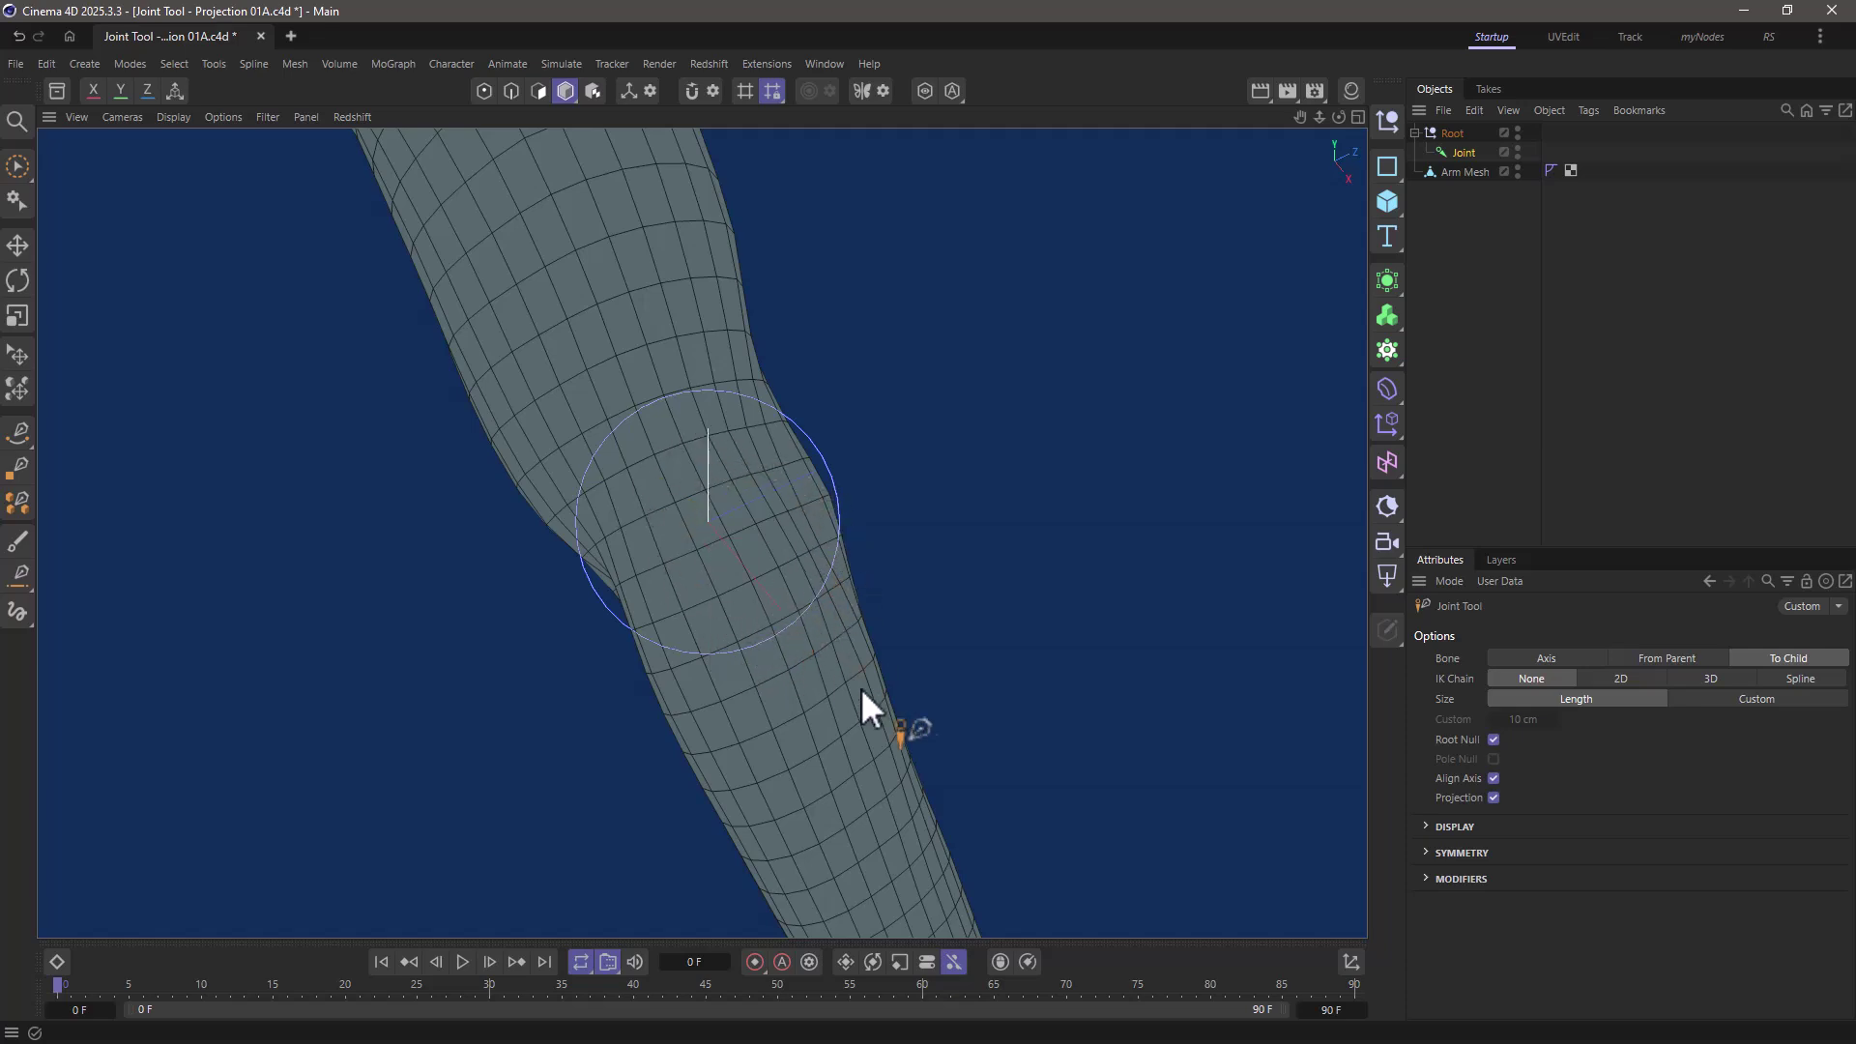
- Turn off Root Null and add a joint inside the wrist
scroll(780, 711, "down", 10)
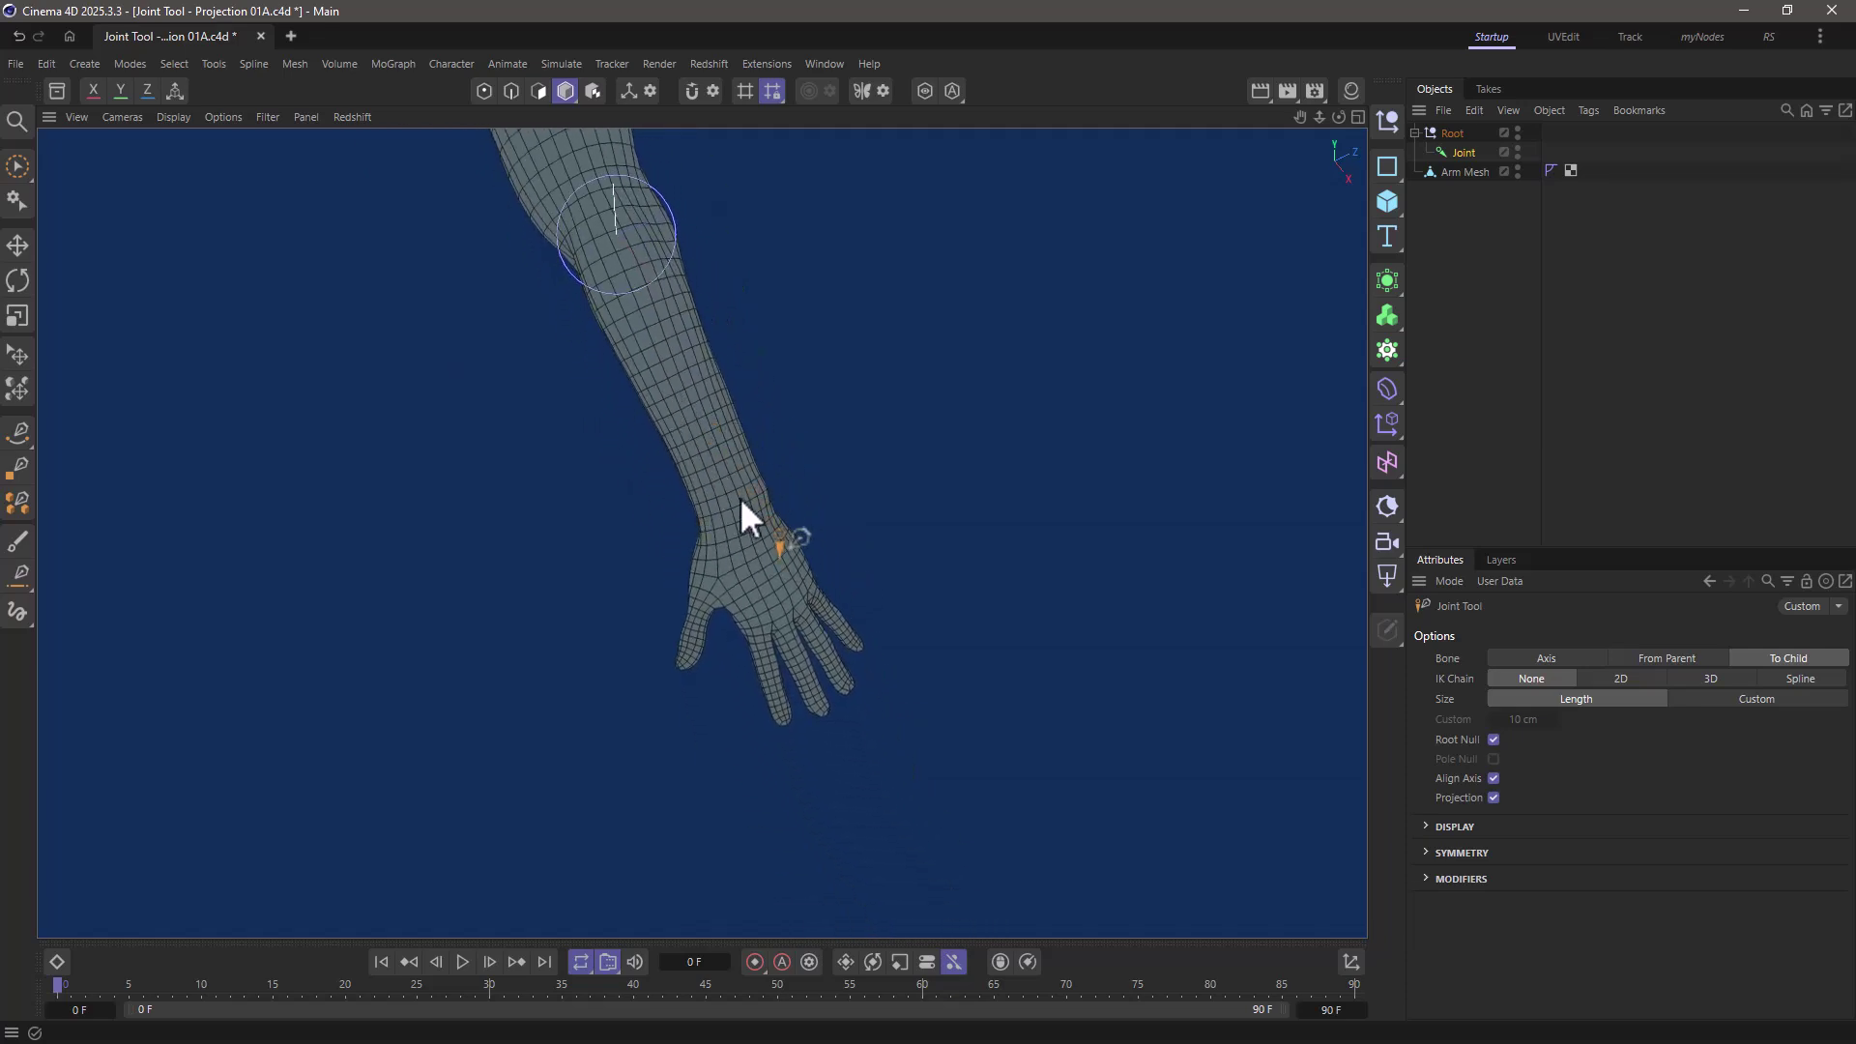
left_click(1493, 740)
scroll(732, 529, "up", 10)
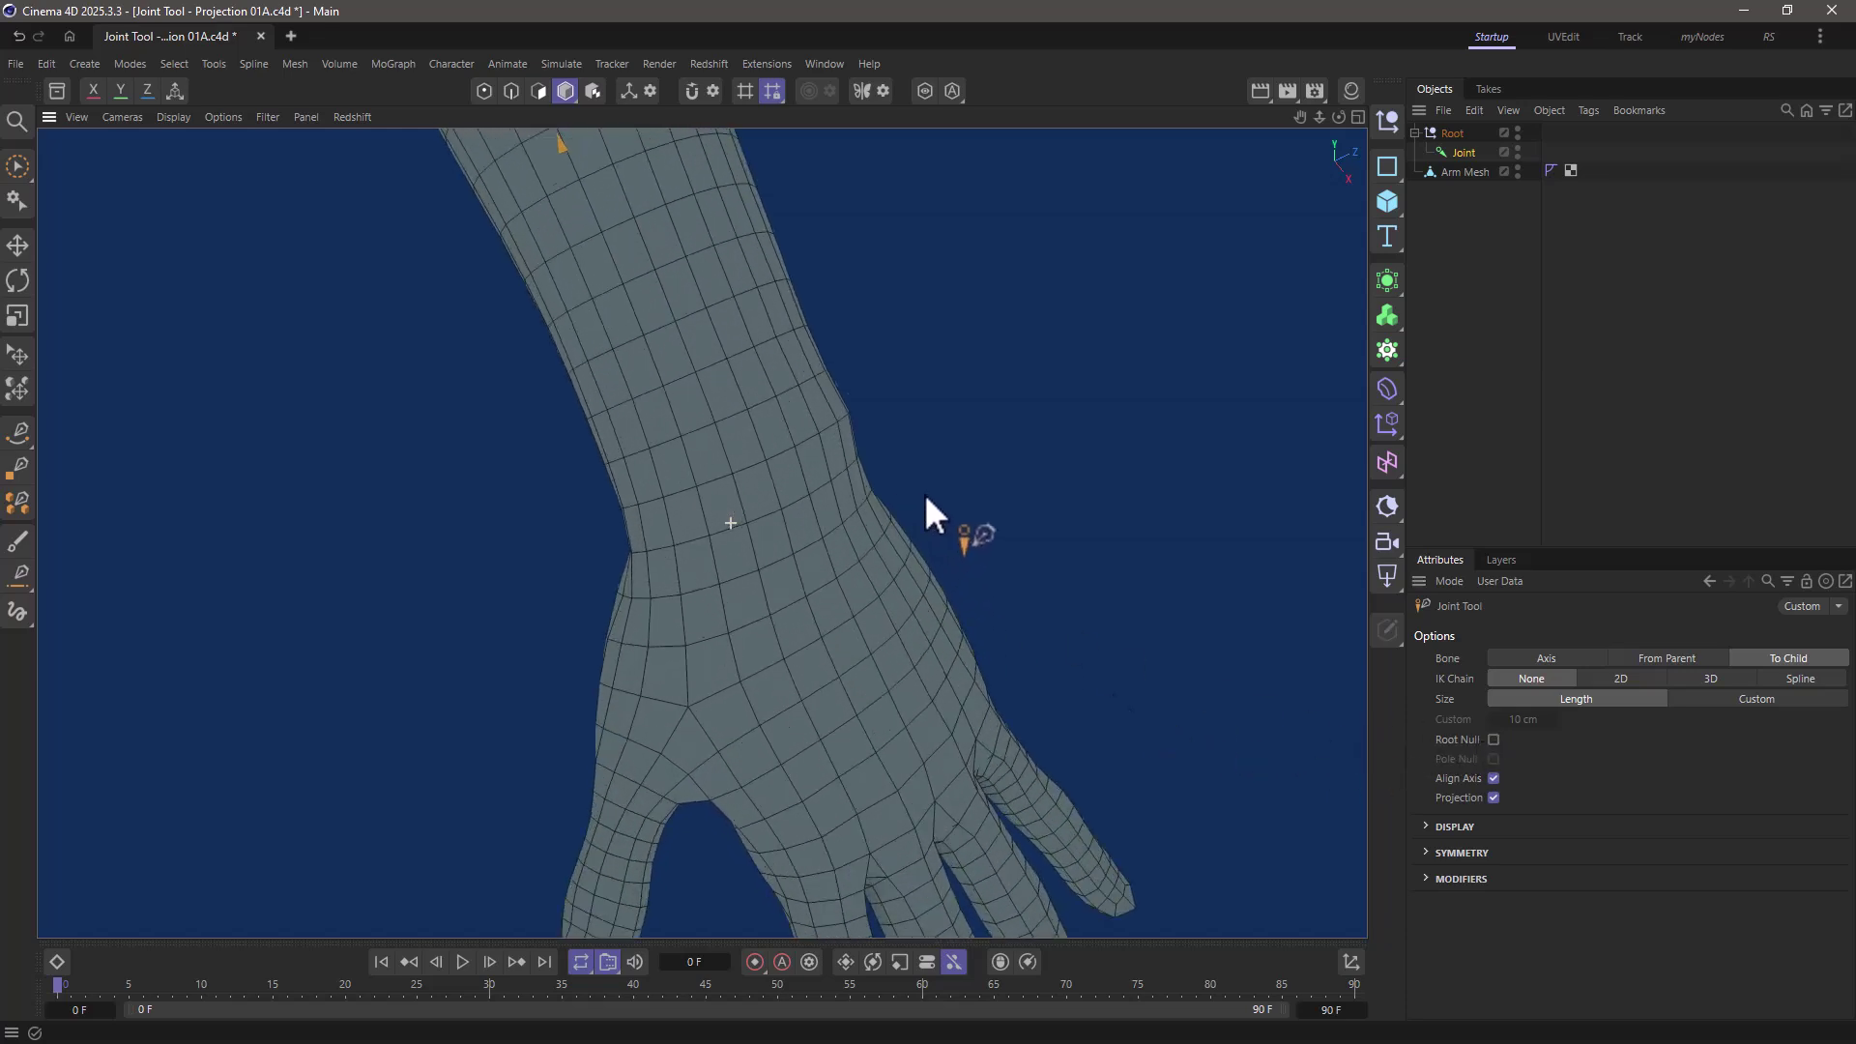
middle_click_drag(933, 531, 717, 553, "alt")
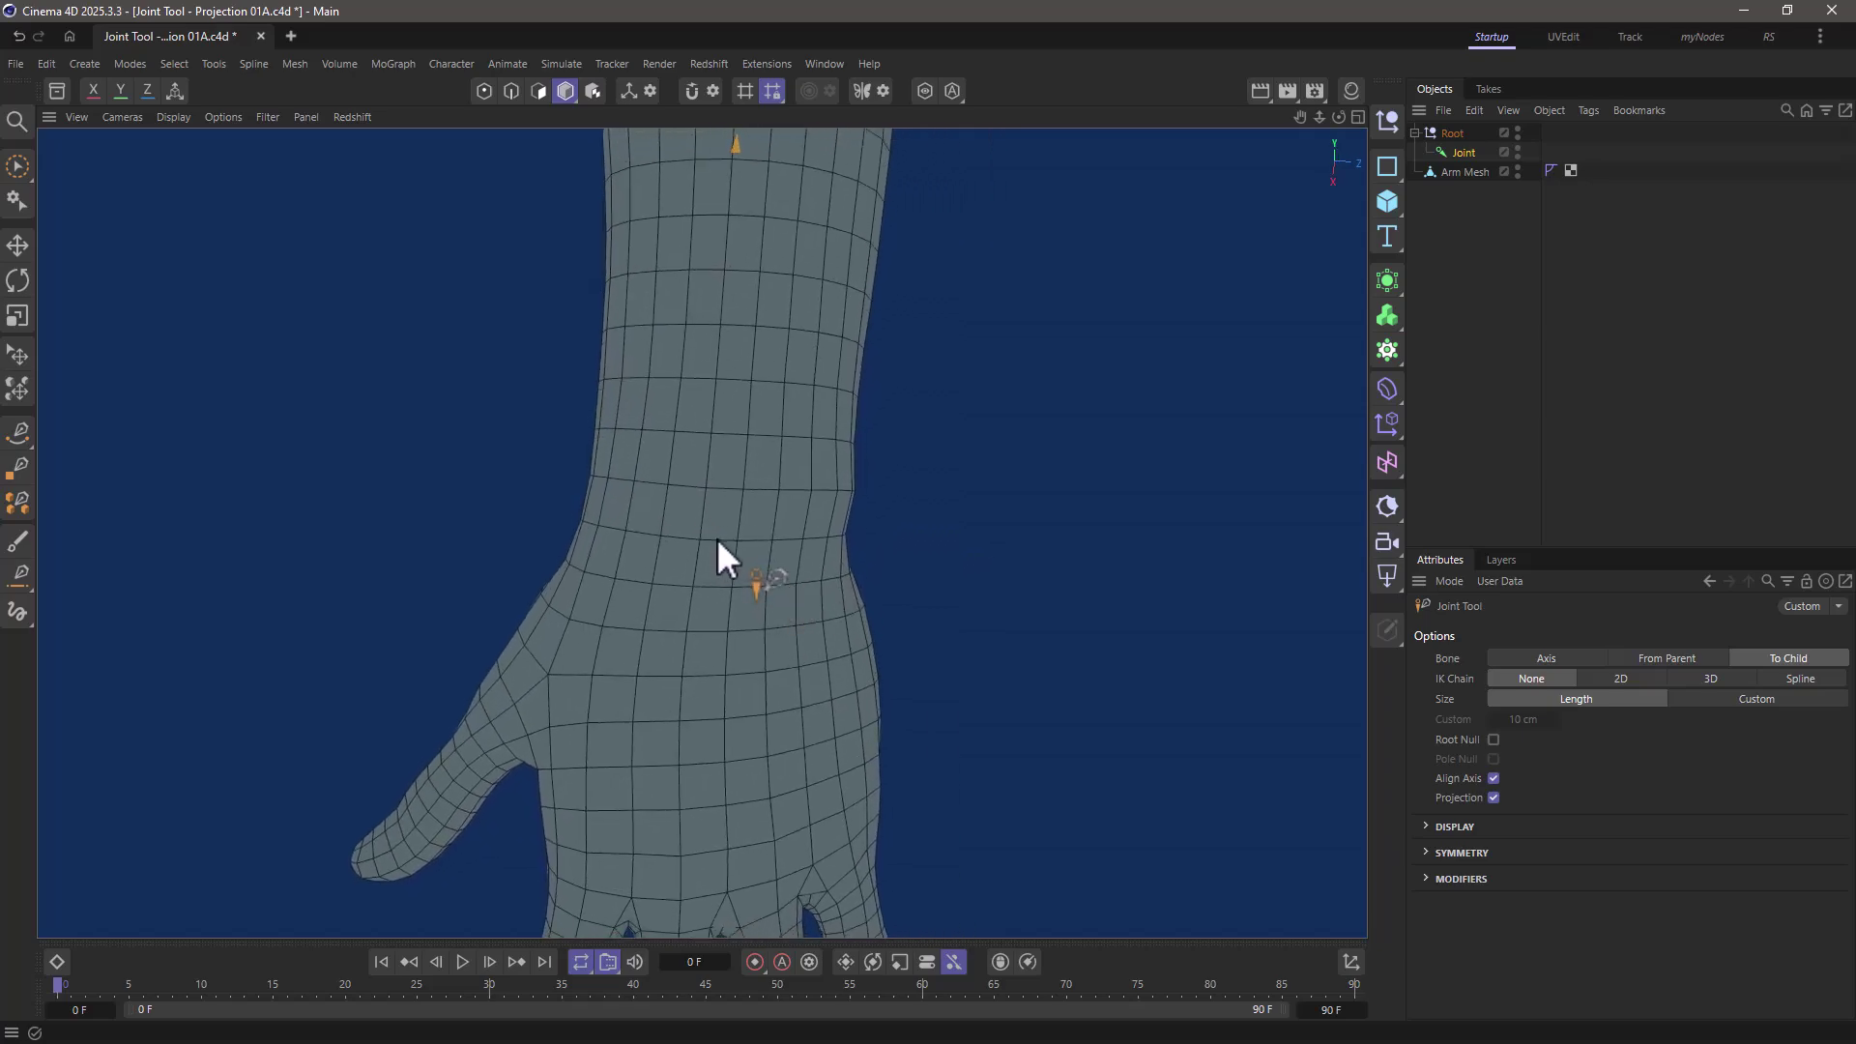
left_click(716, 539, "ctrl")
left_click_drag(750, 512, 831, 595, "alt")
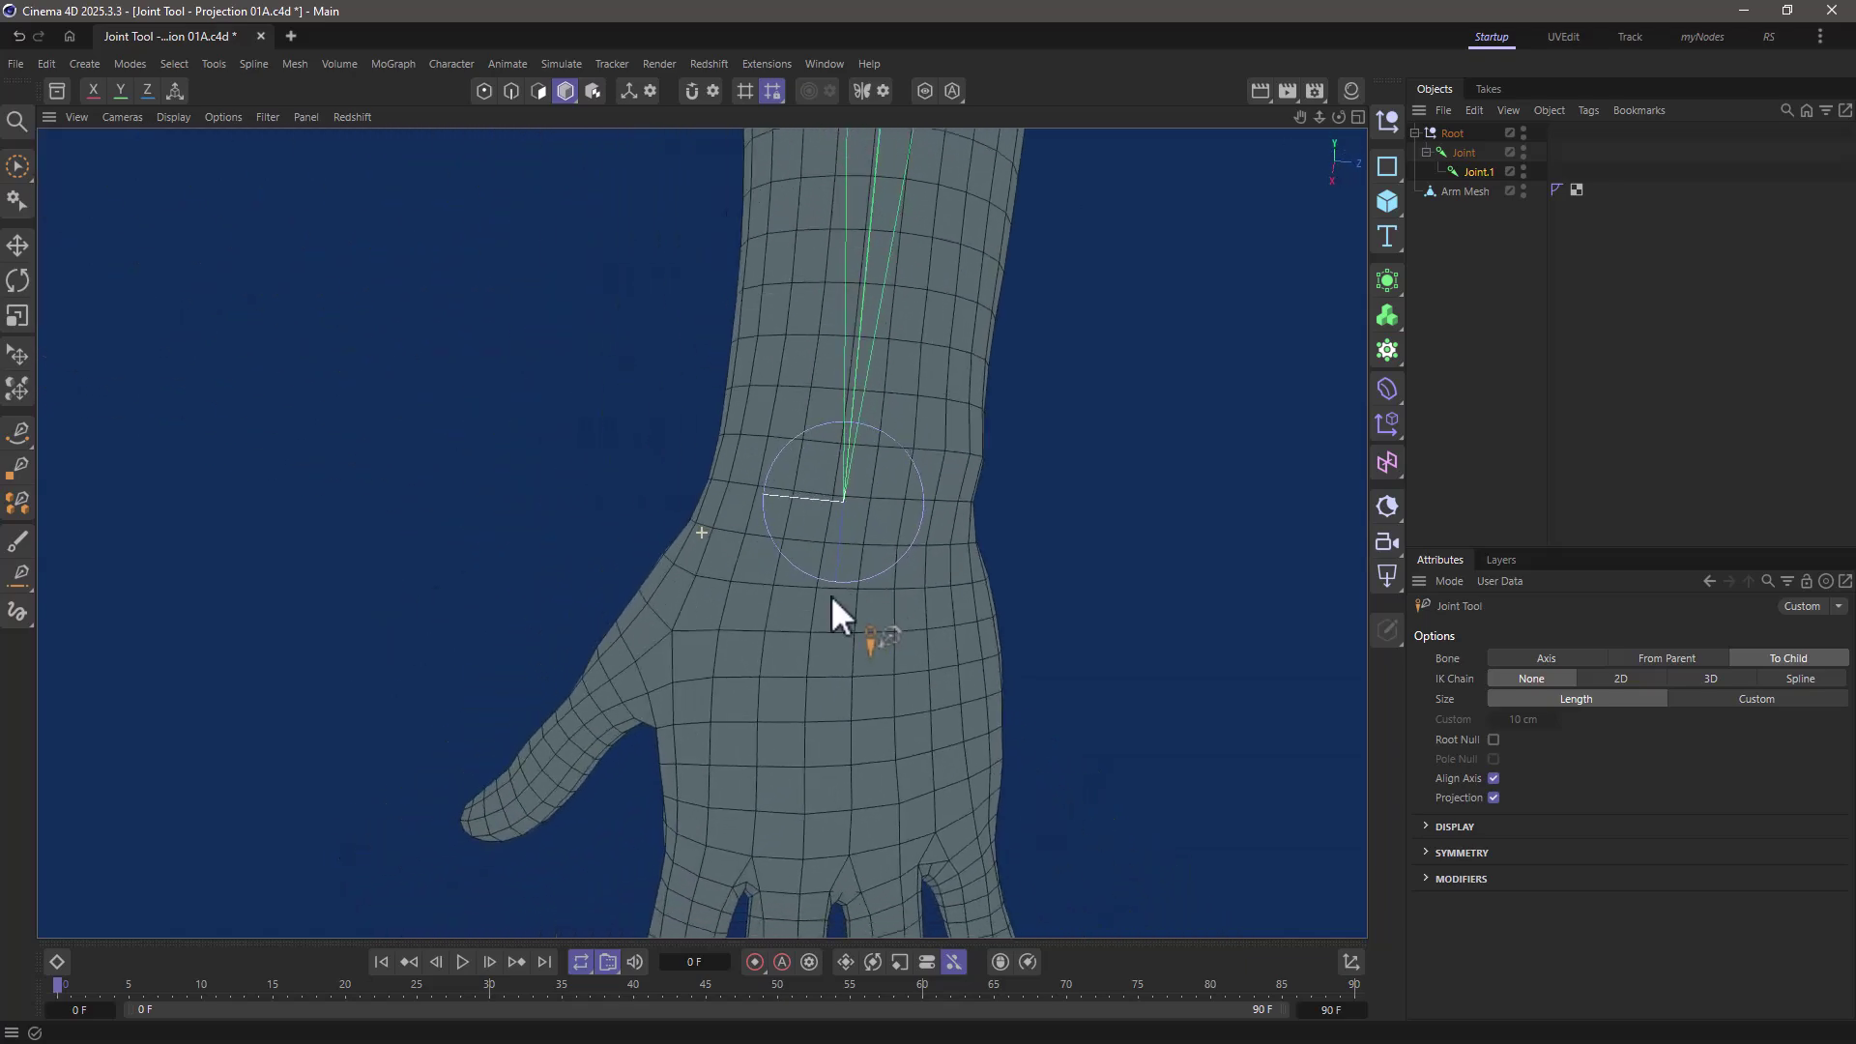
- Add three joints down the thumb at its base, middle and tip
left_click_drag(739, 640, 916, 580, "alt")
left_click(675, 653, "ctrl")
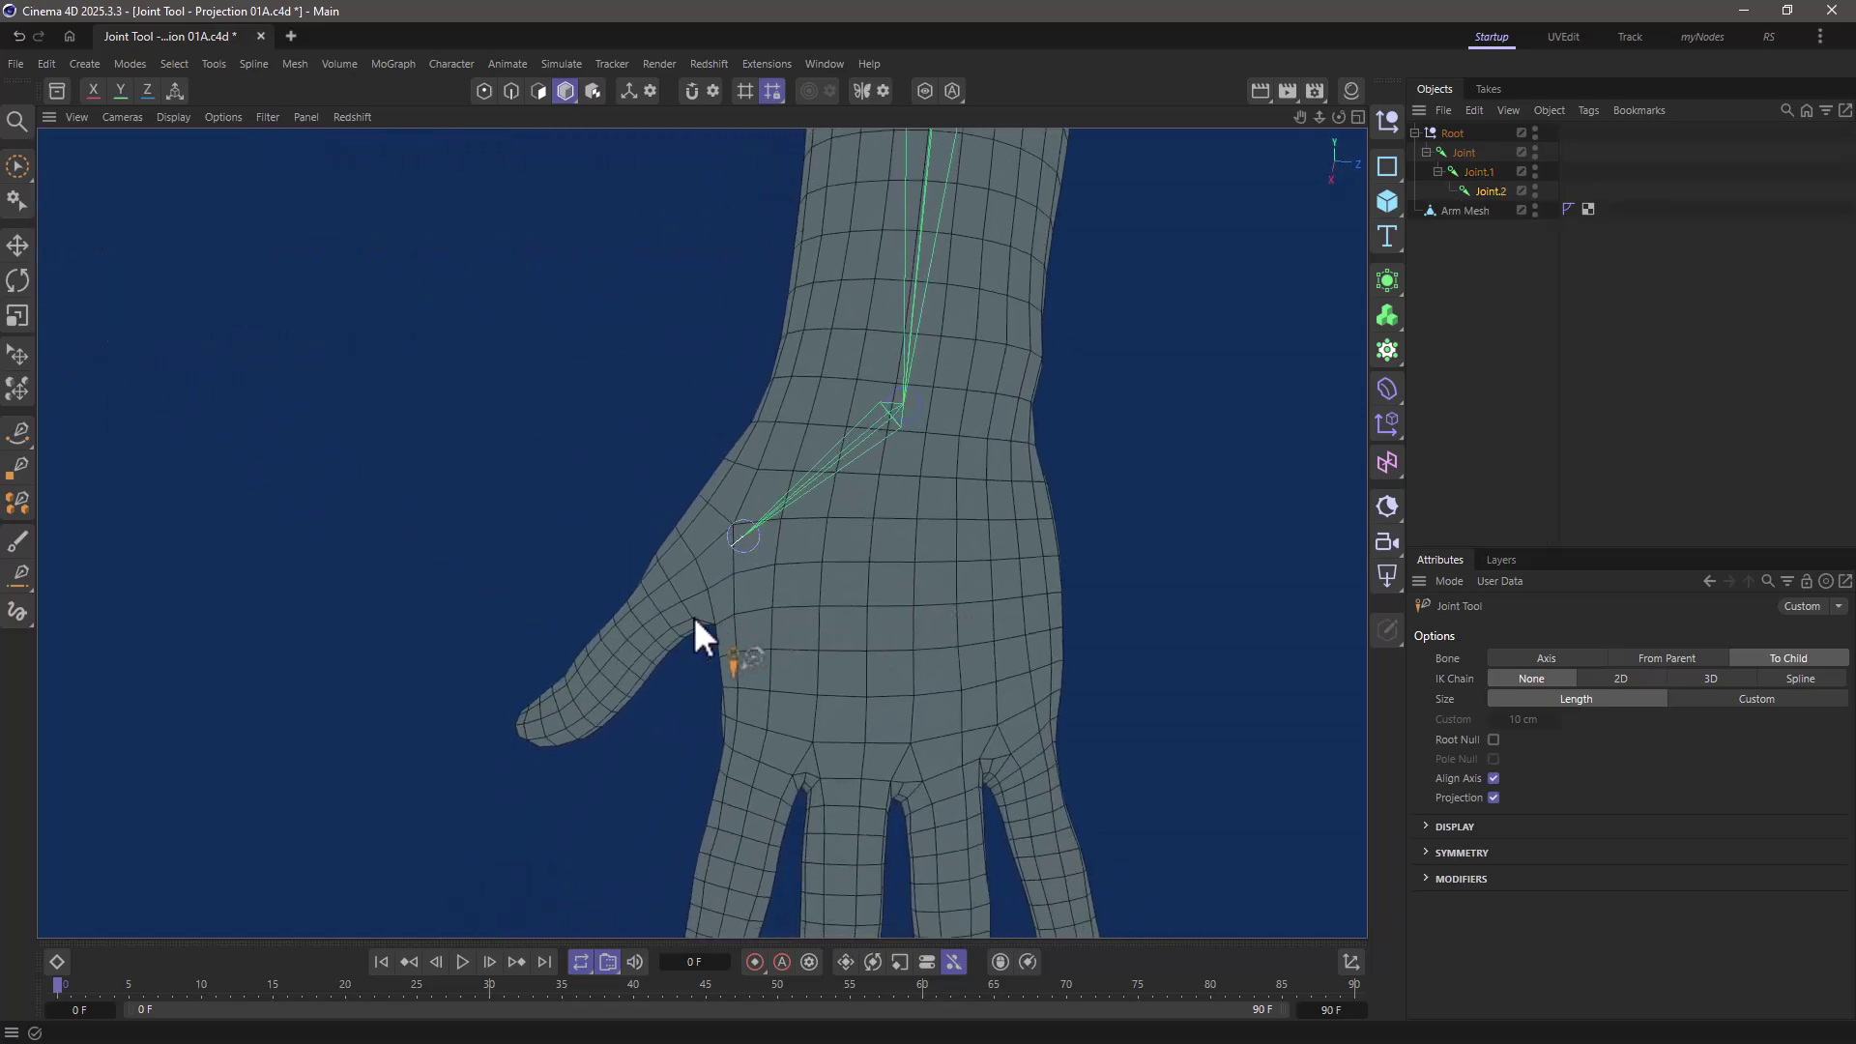
left_click(603, 676, "ctrl")
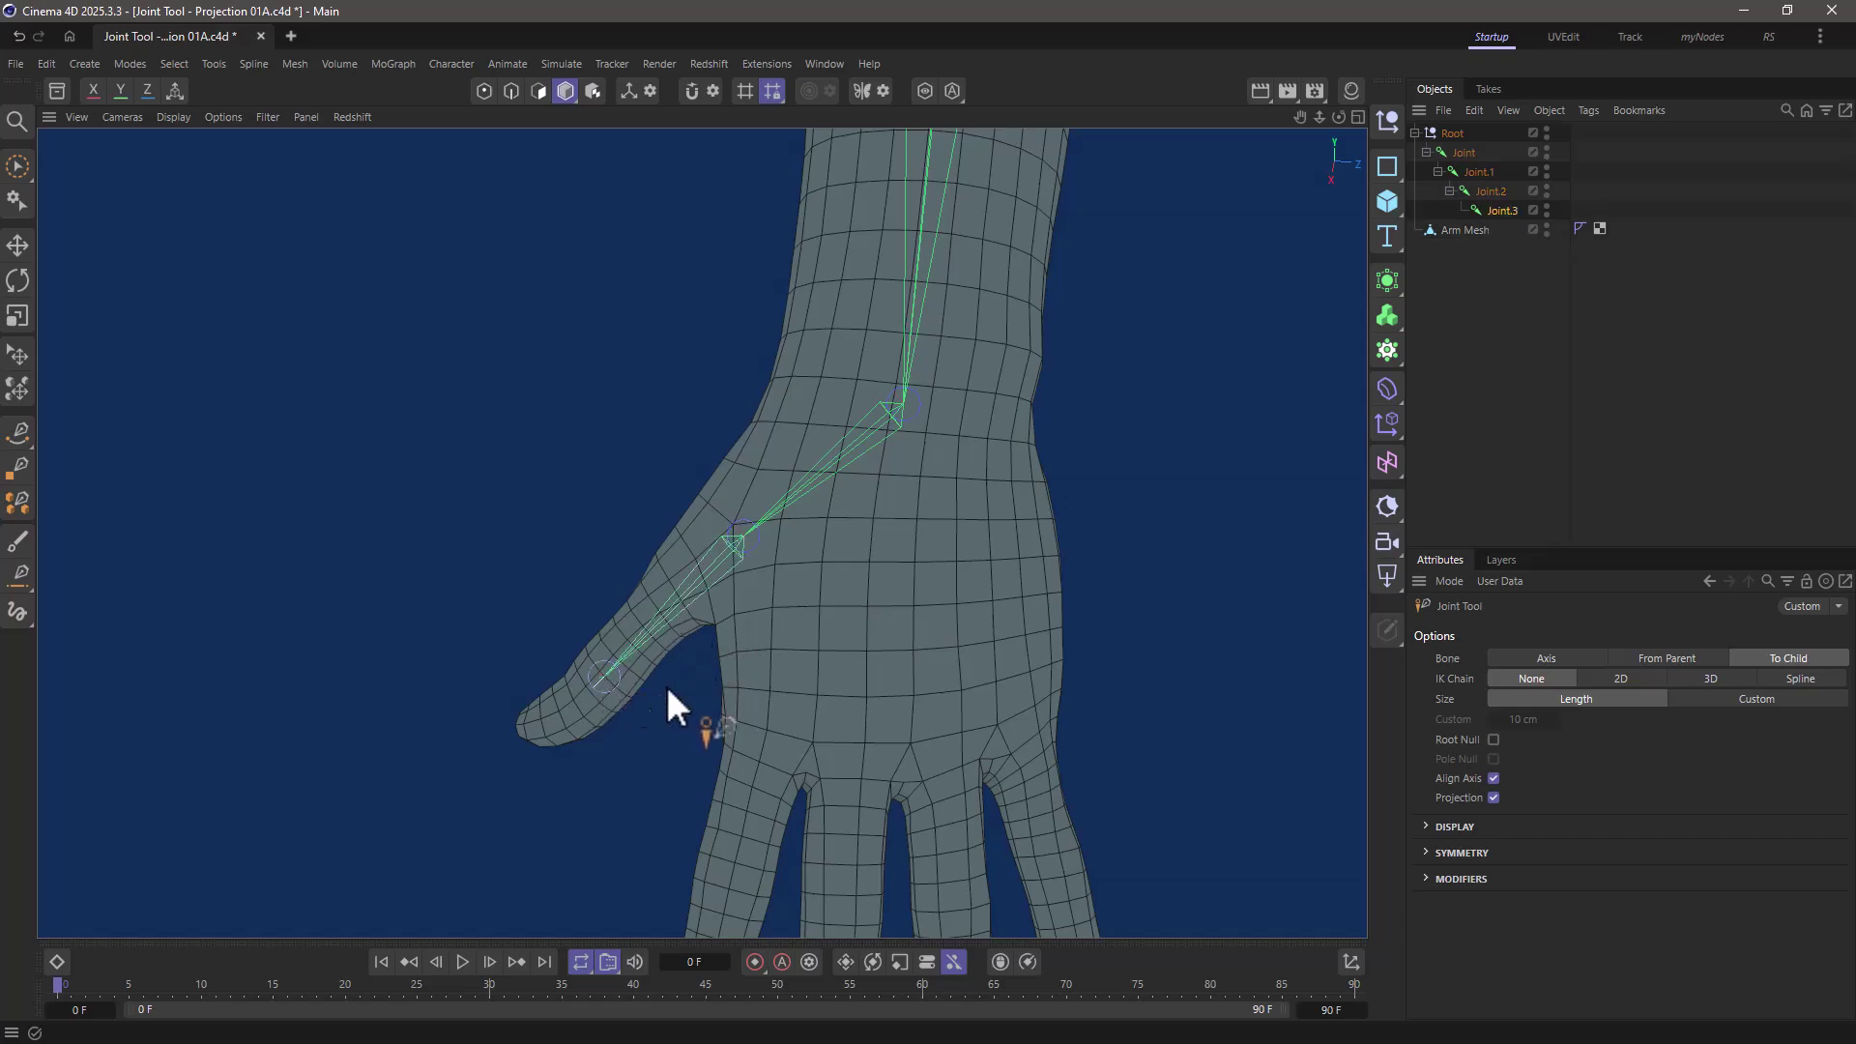
left_click_drag(675, 593, 712, 667, "alt")
scroll(712, 667, "up", 5)
left_click(721, 690, "ctrl")
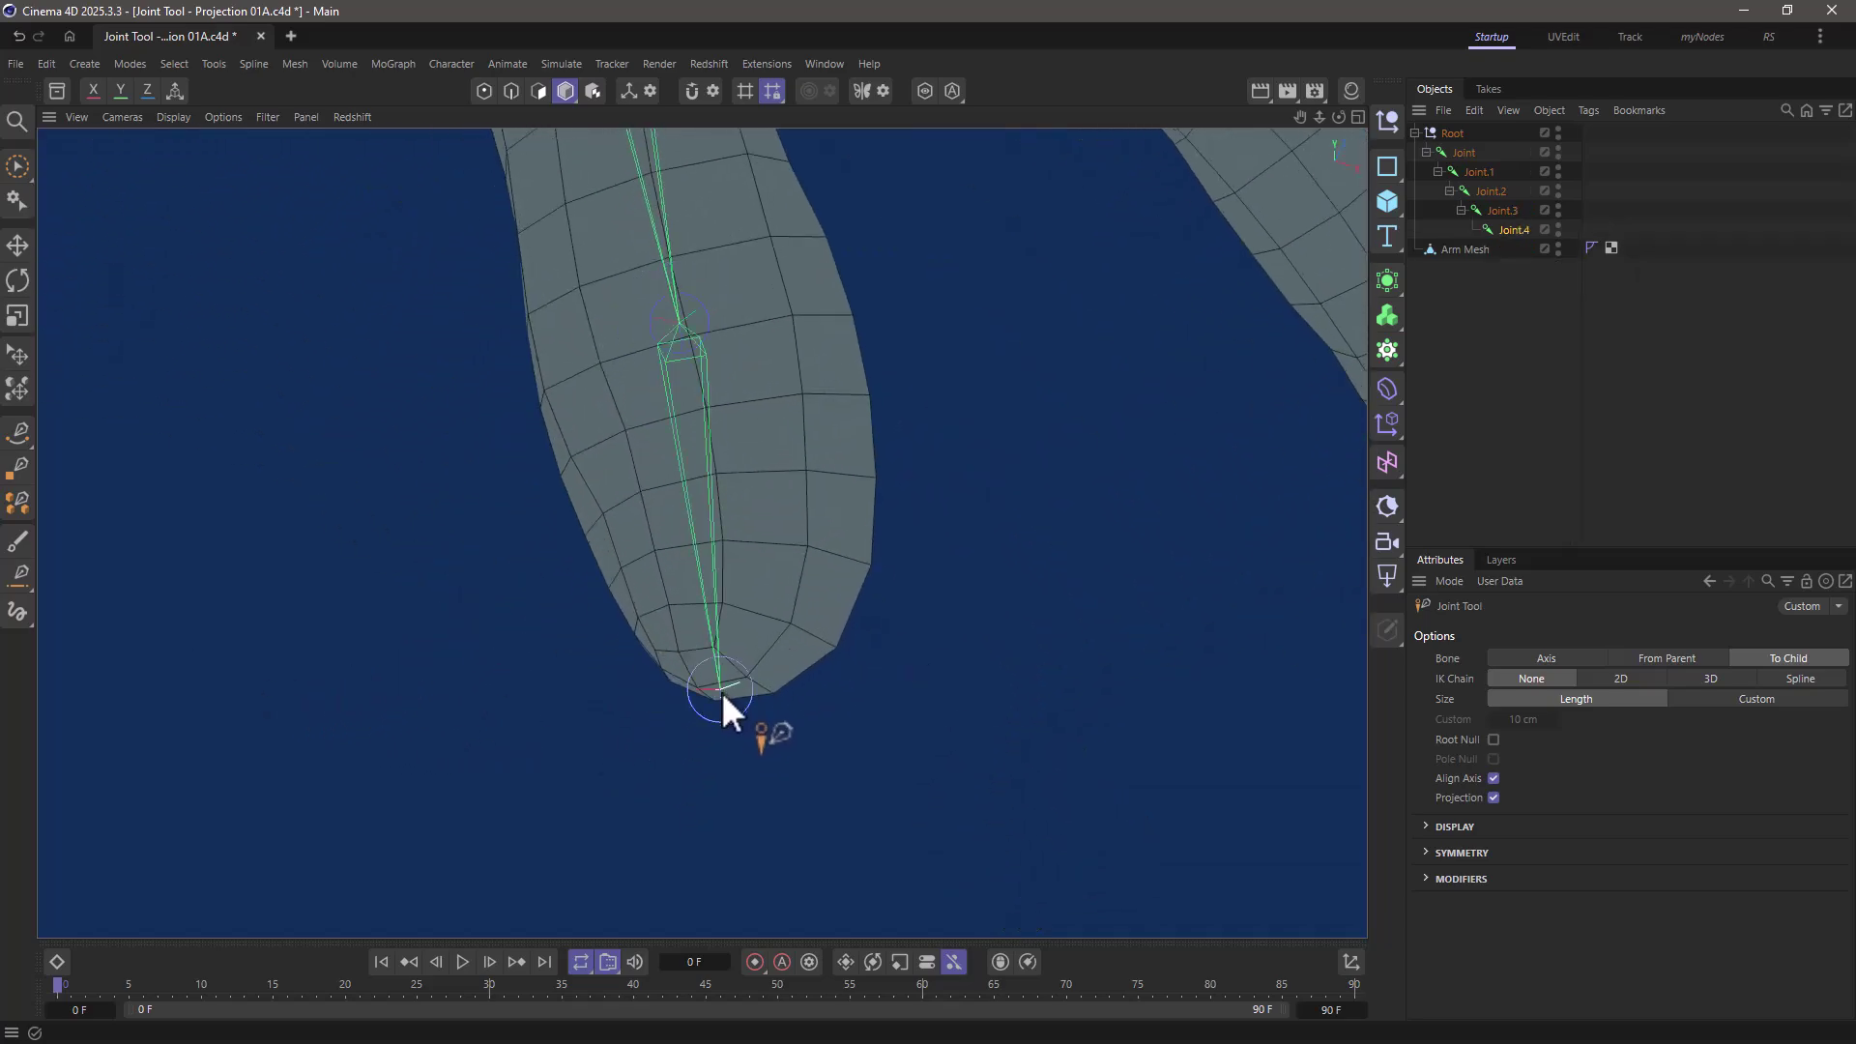
scroll(670, 565, "down", 4)
- Select Joint.1 and orbit to a frontal view of the whole hand
scroll(728, 567, "down", 3)
left_click_drag(728, 567, 967, 386, "alt")
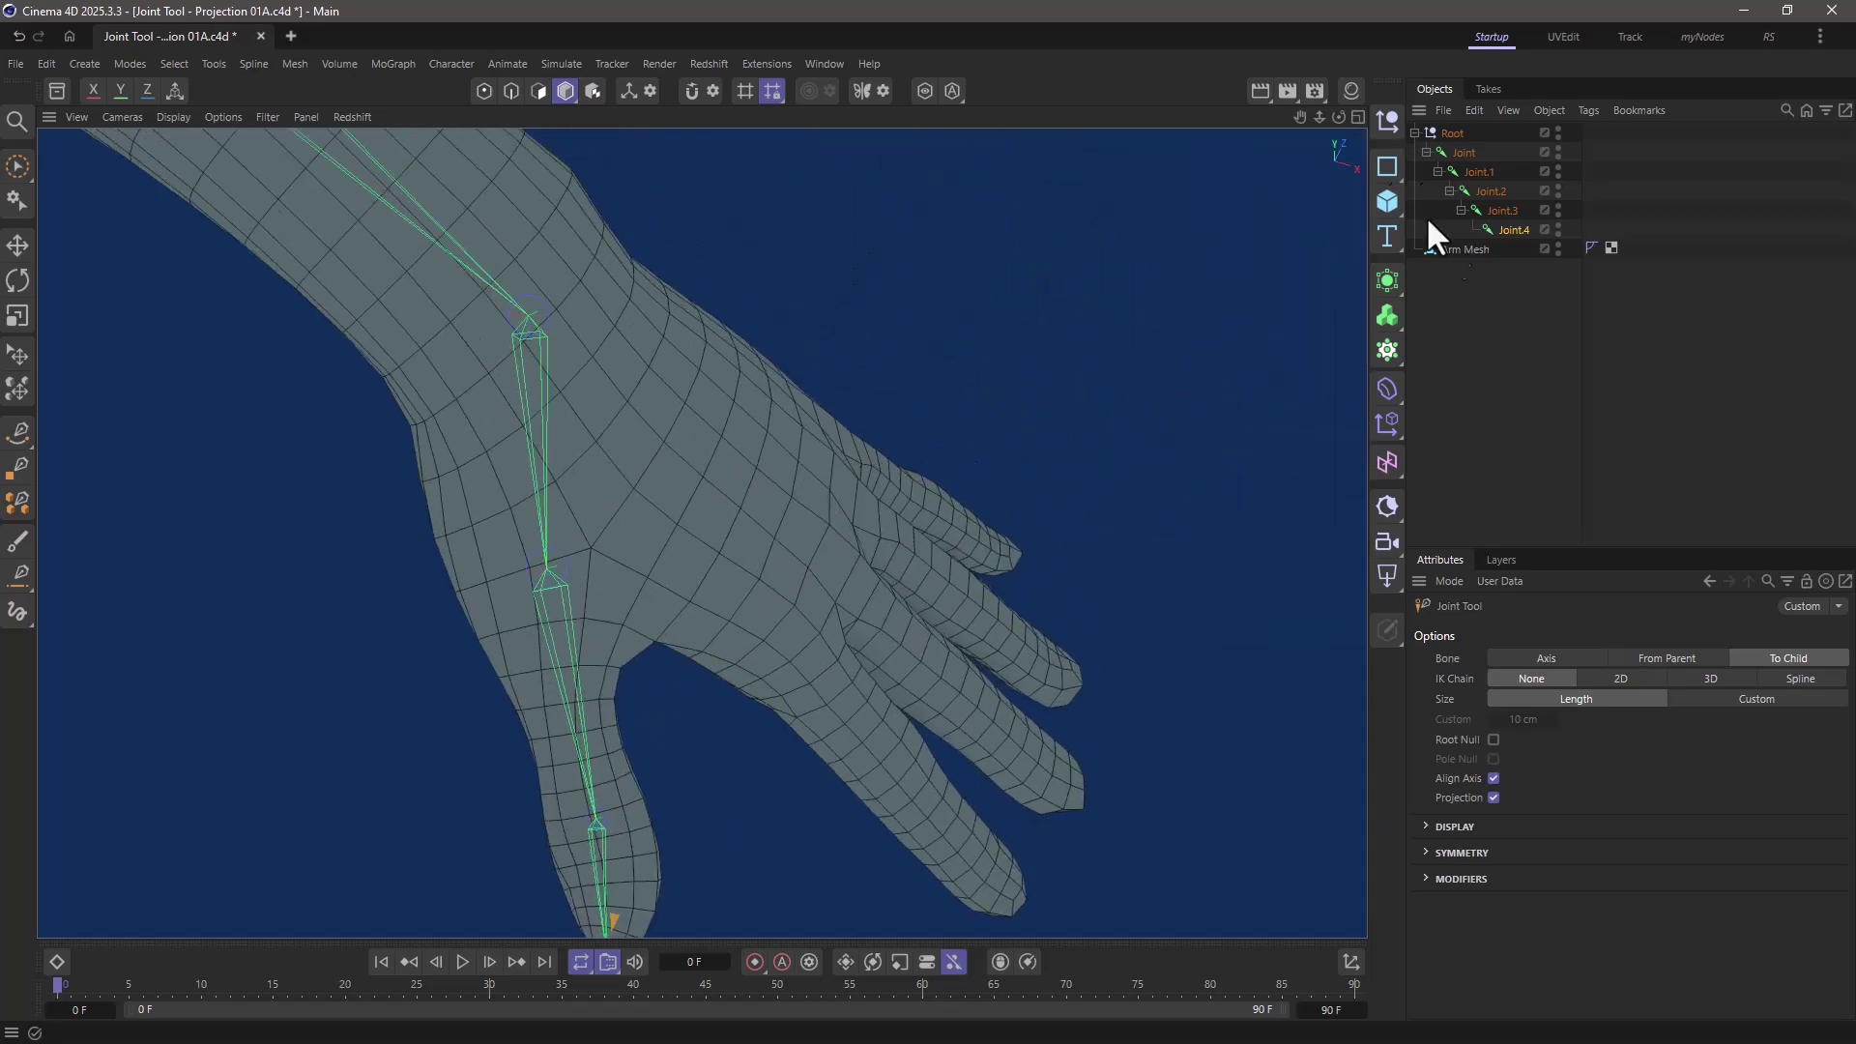
left_click(1478, 173)
left_click_drag(760, 414, 899, 396, "alt")
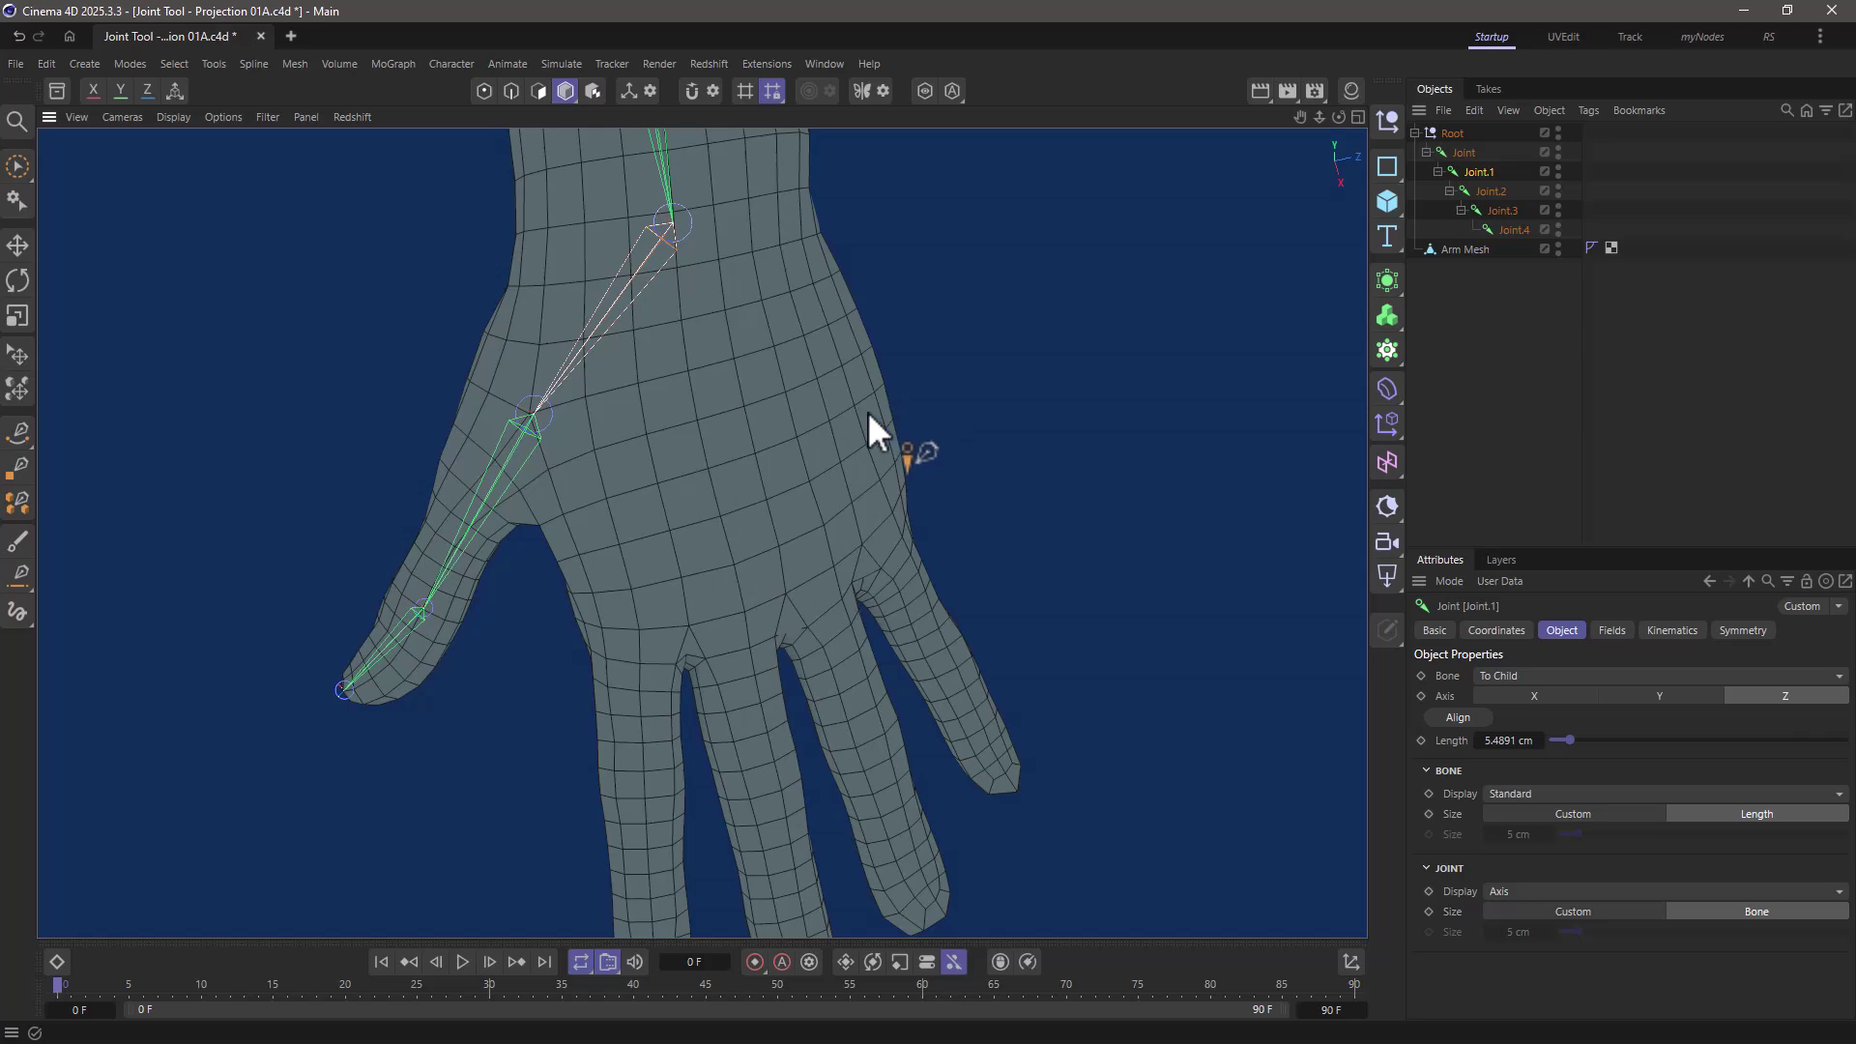
left_click_drag(841, 464, 733, 479, "alt")
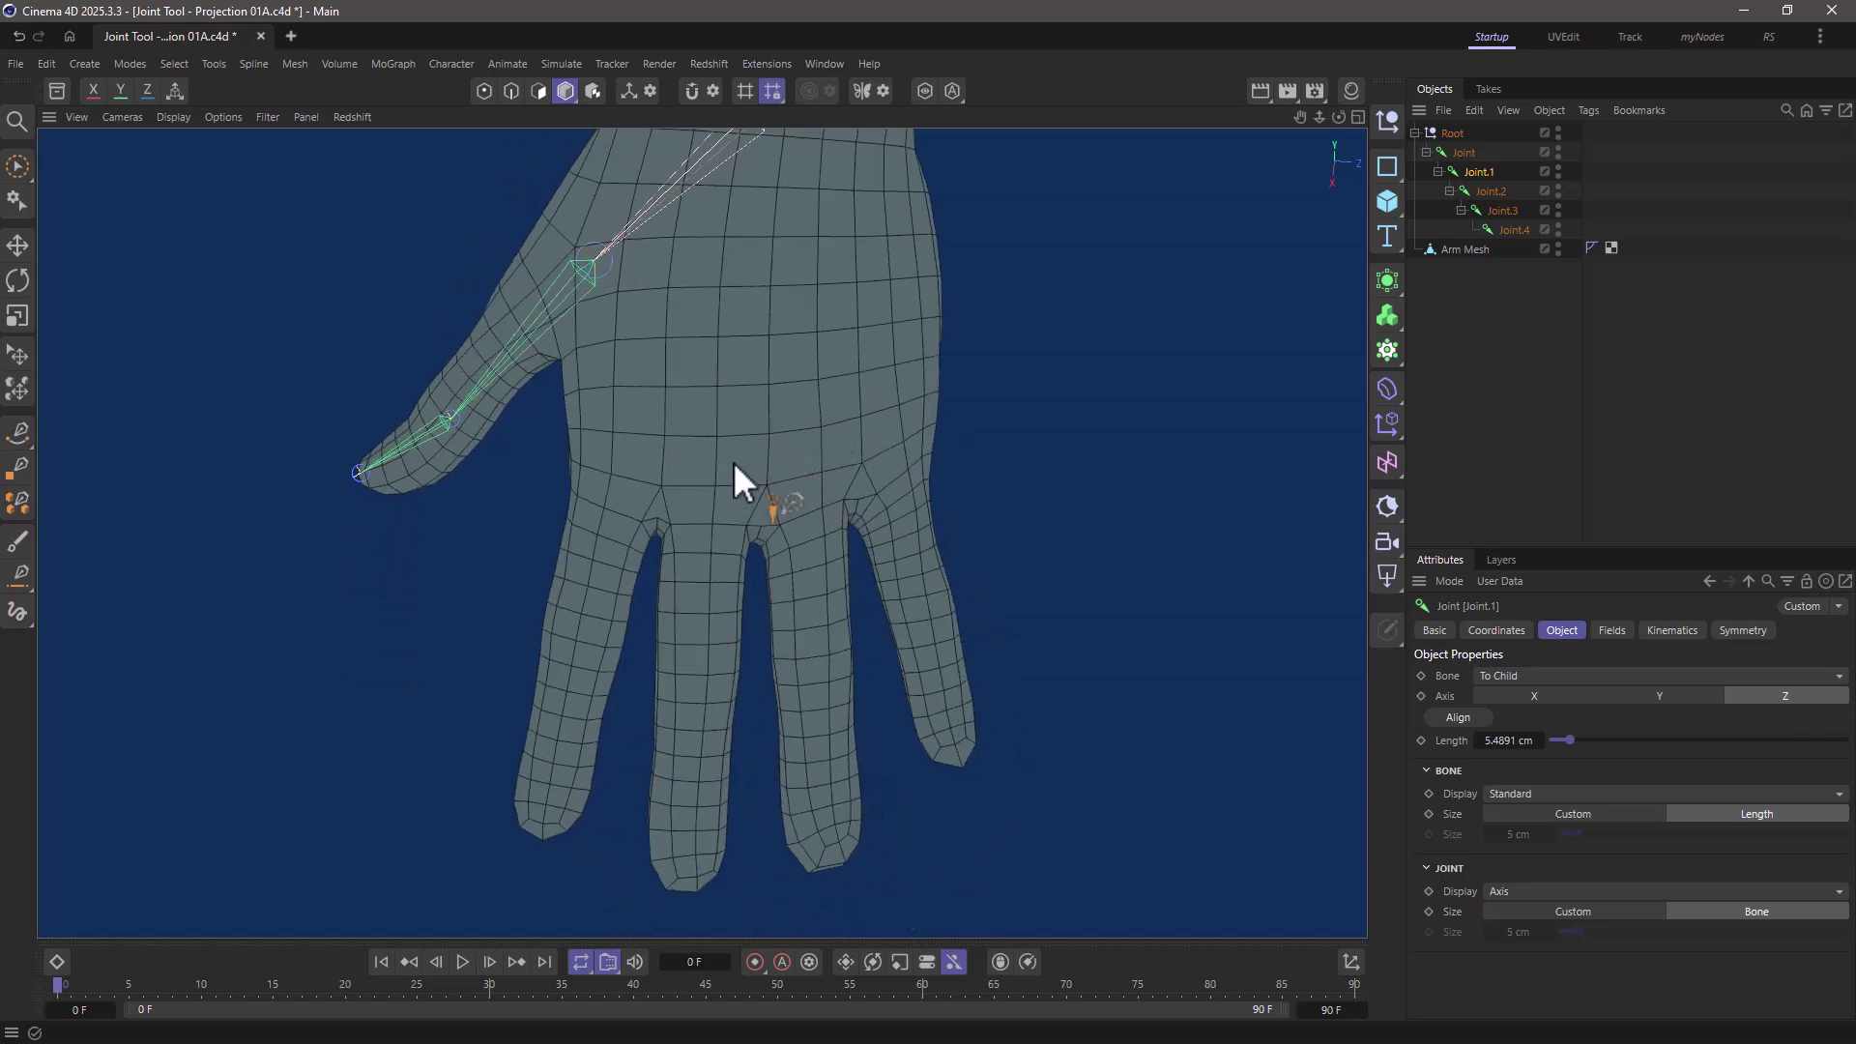
scroll(677, 503, "up", 4)
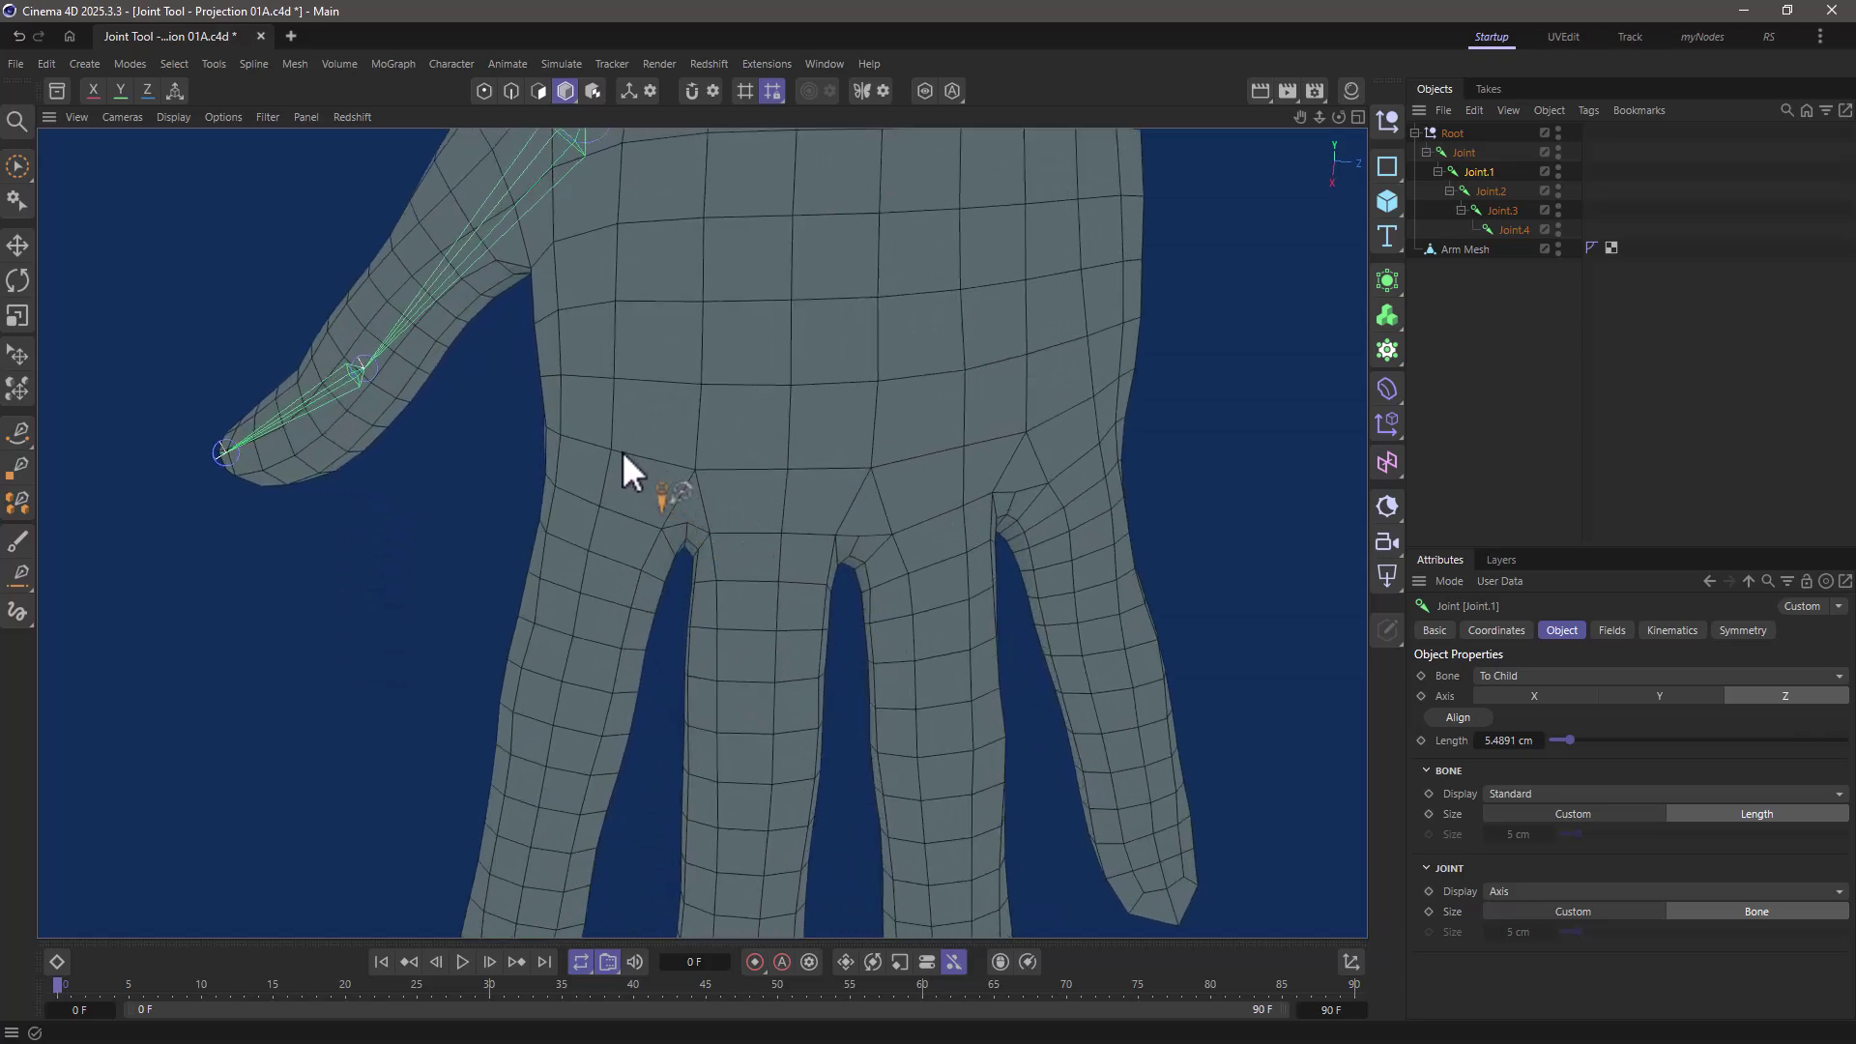
- Draw the index finger chain from the palm down to its fingertip
left_click(618, 450, "ctrl")
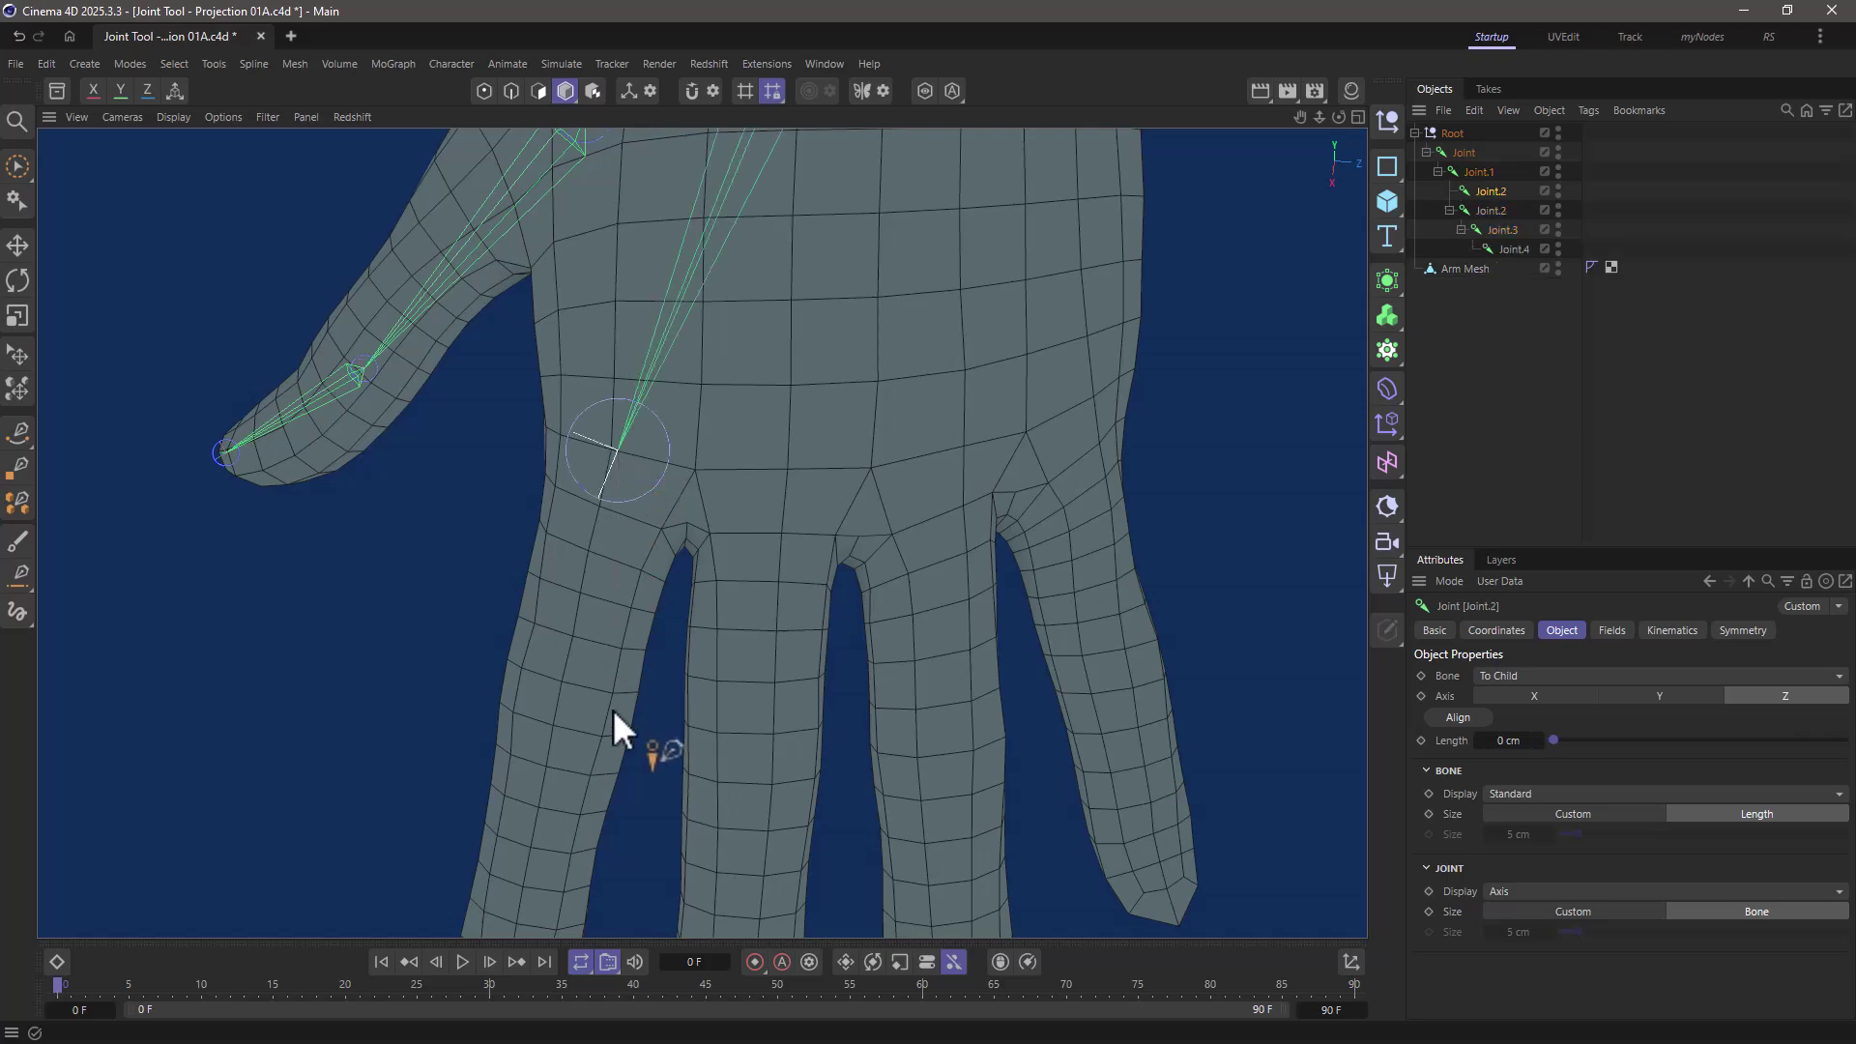
right_click_drag(613, 709, 580, 624, "alt")
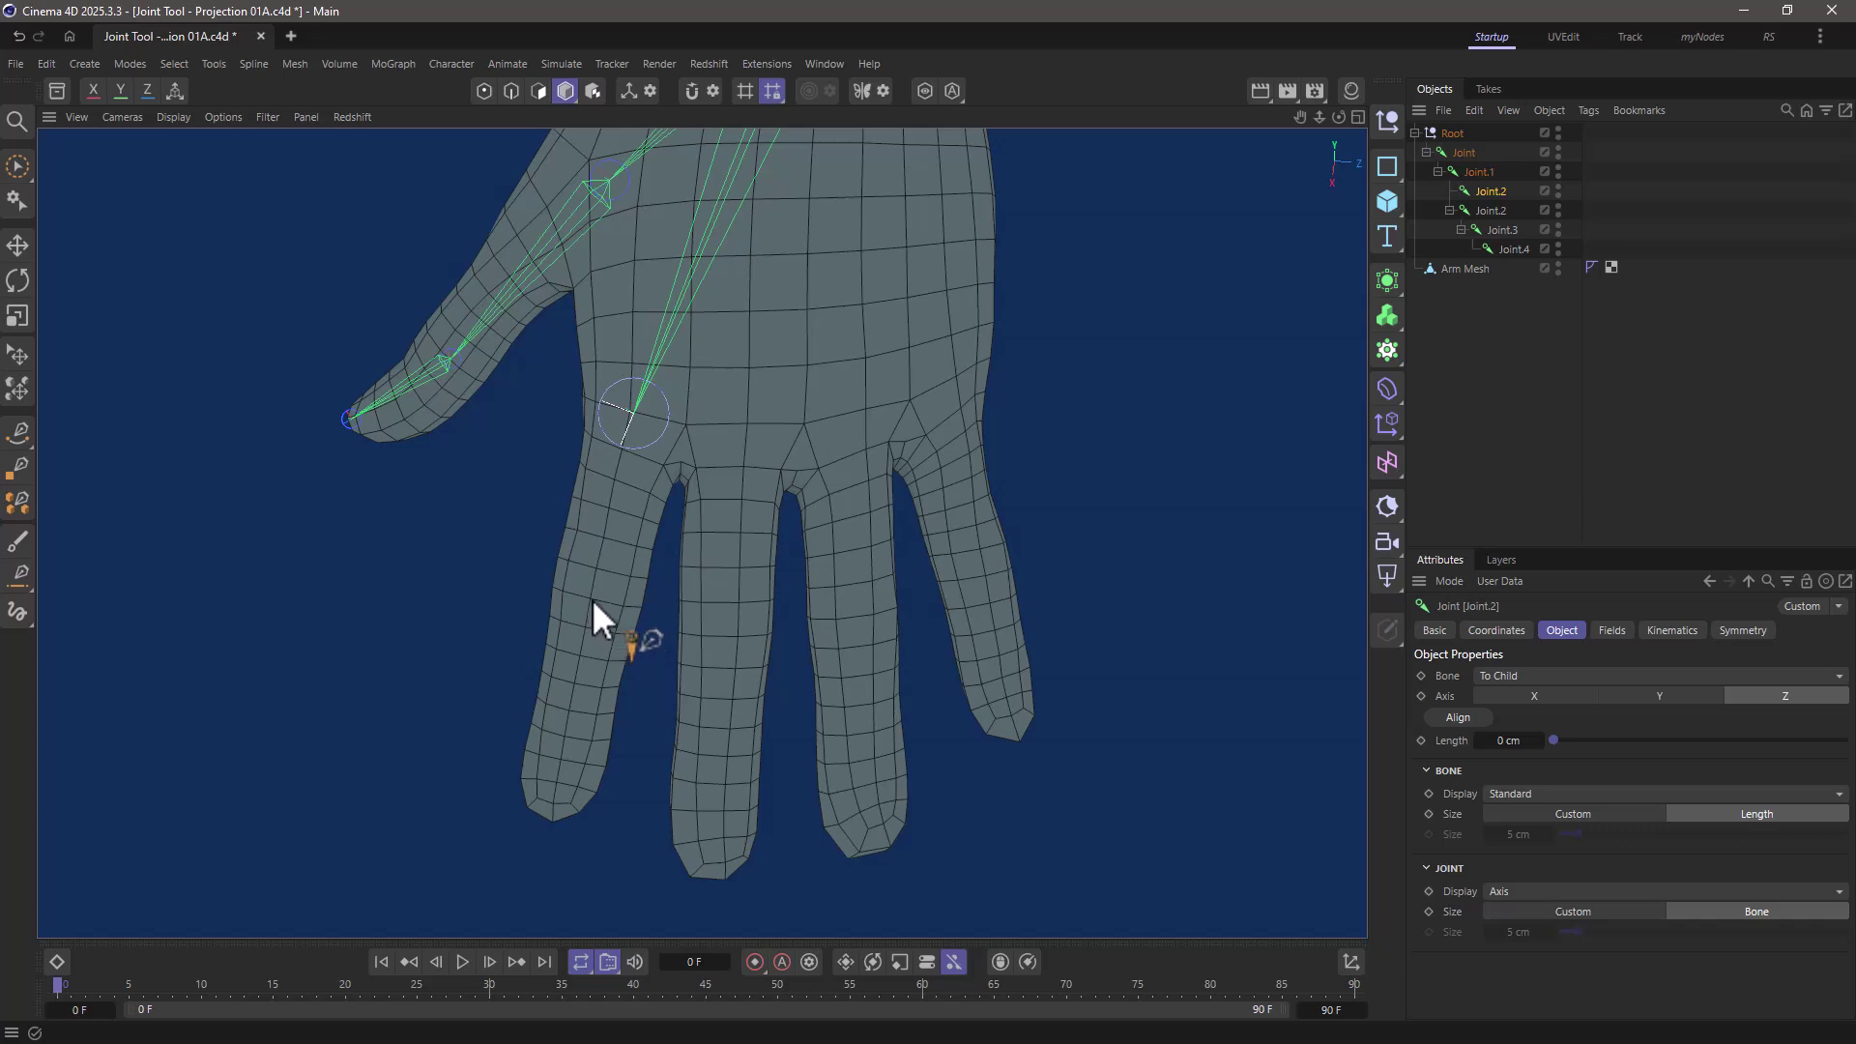
left_click(592, 599, "ctrl")
left_click(570, 734, "ctrl")
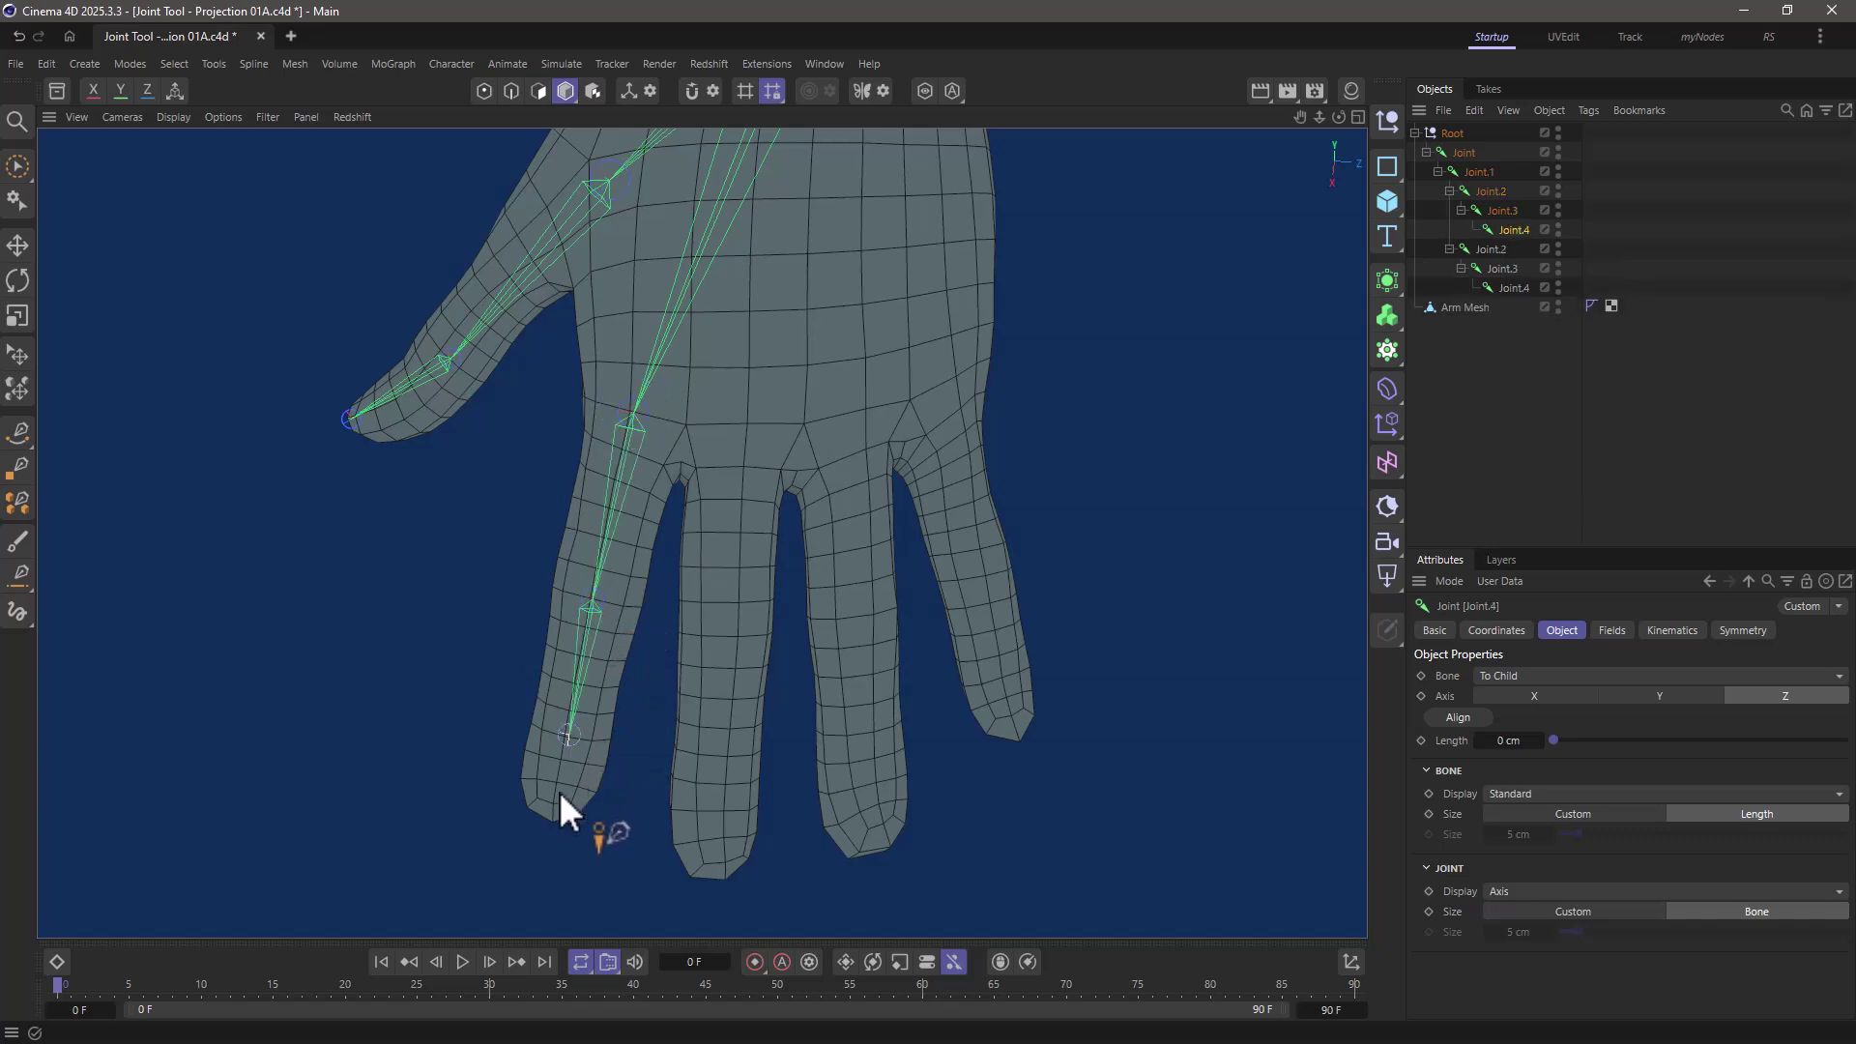
left_click(552, 817, "ctrl")
- Branch a joint chain from Joint.1 down the middle finger to its fingertip
left_click(1479, 174)
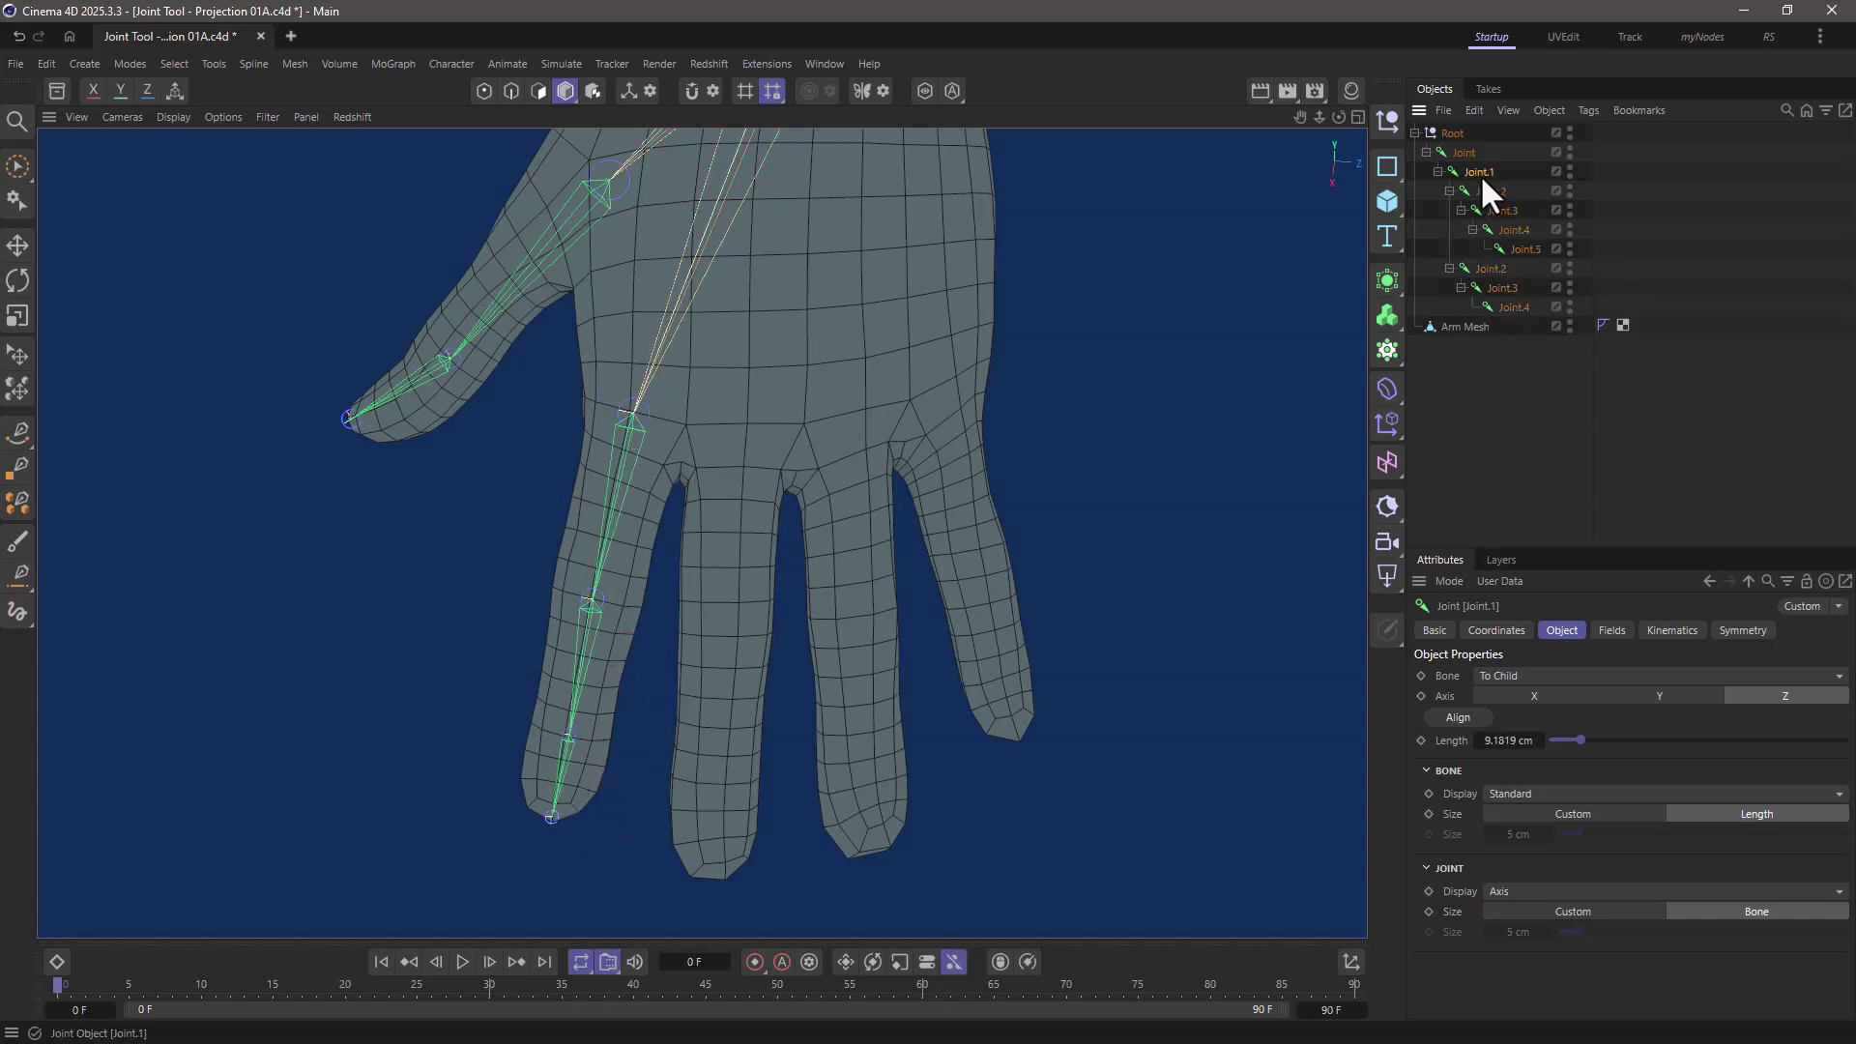
middle_click_drag(862, 377, 711, 439, "alt")
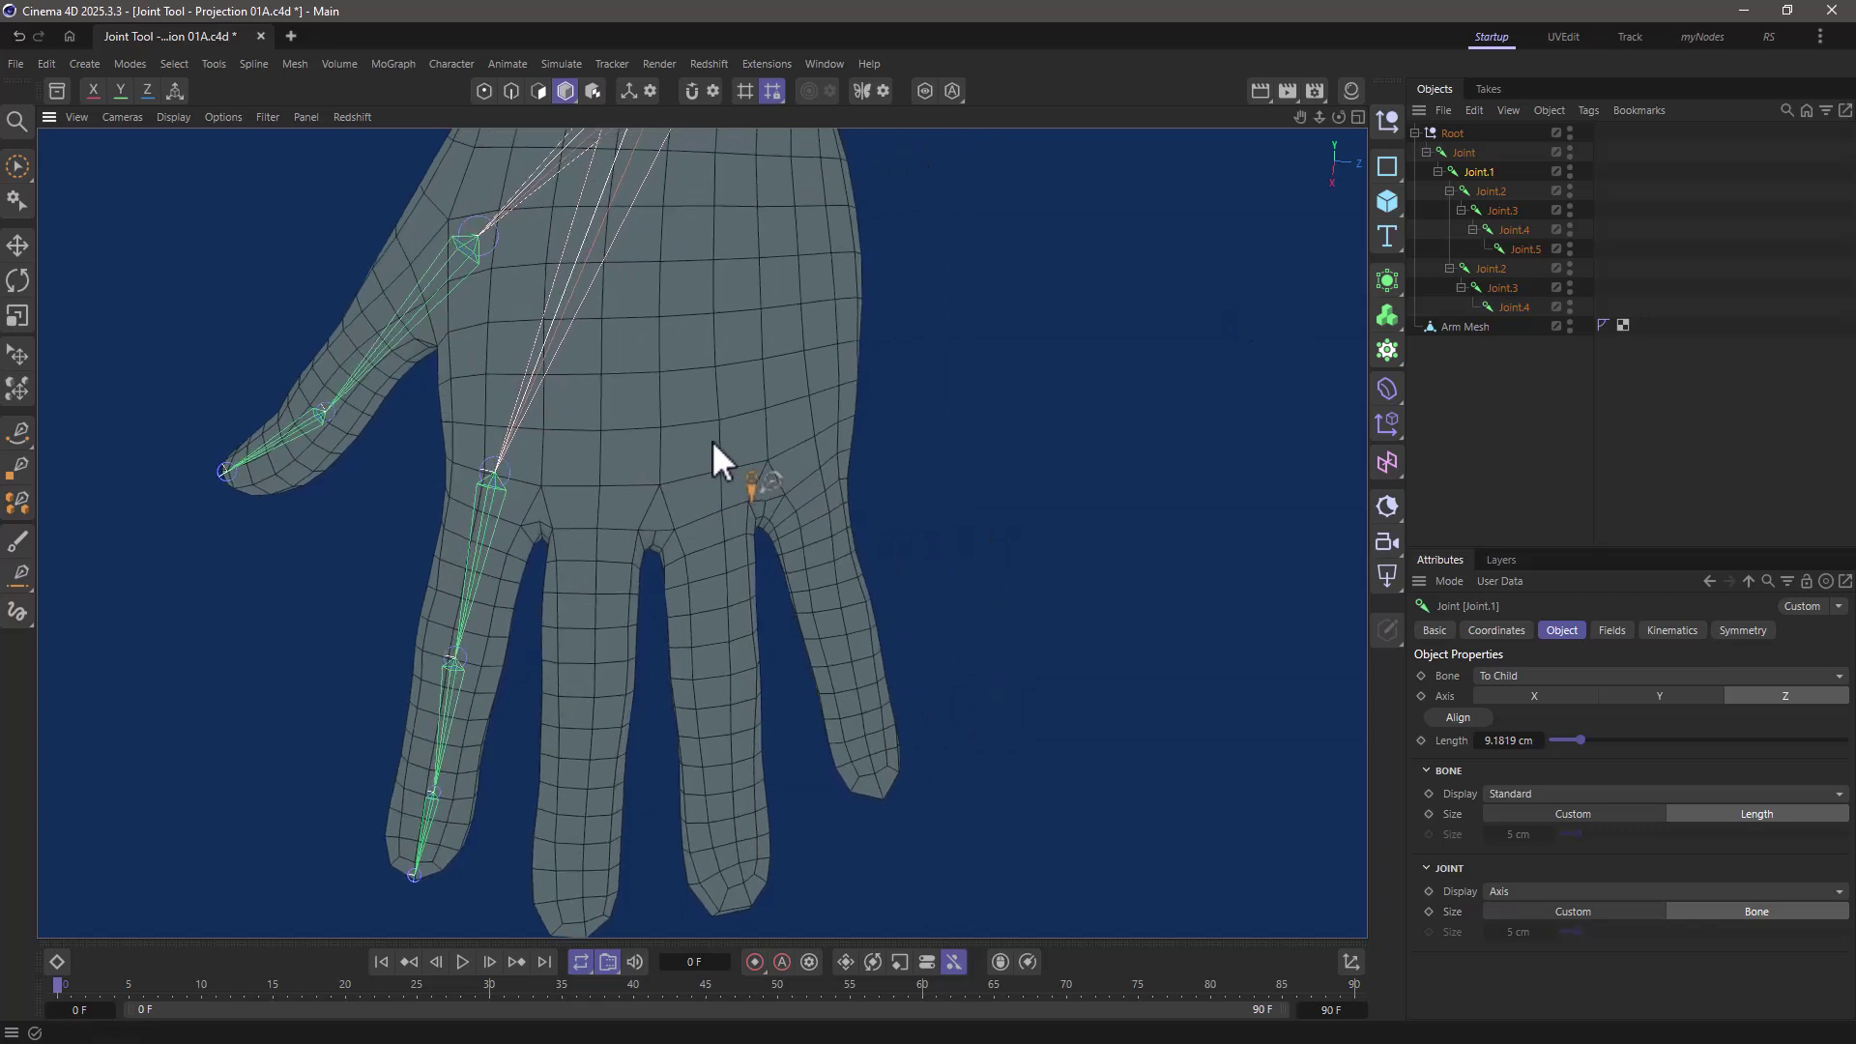
left_click(600, 483, "ctrl")
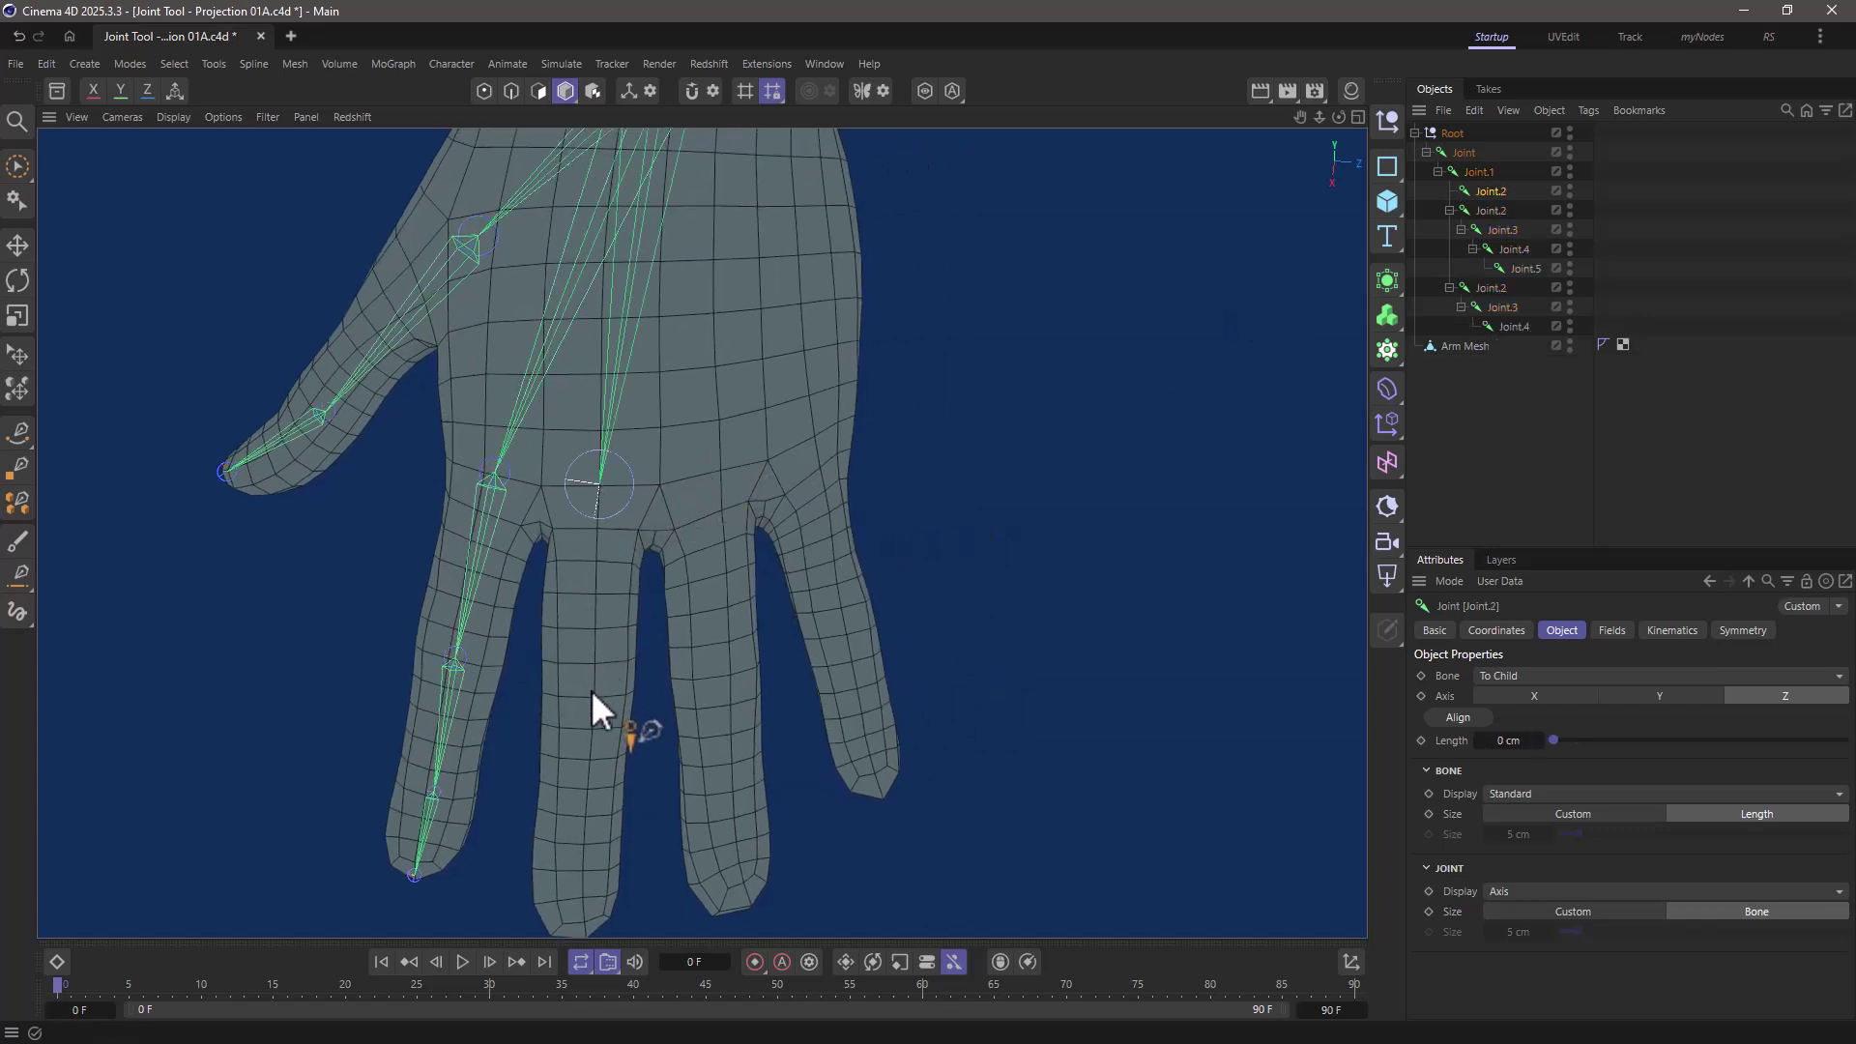
left_click(587, 696, "ctrl")
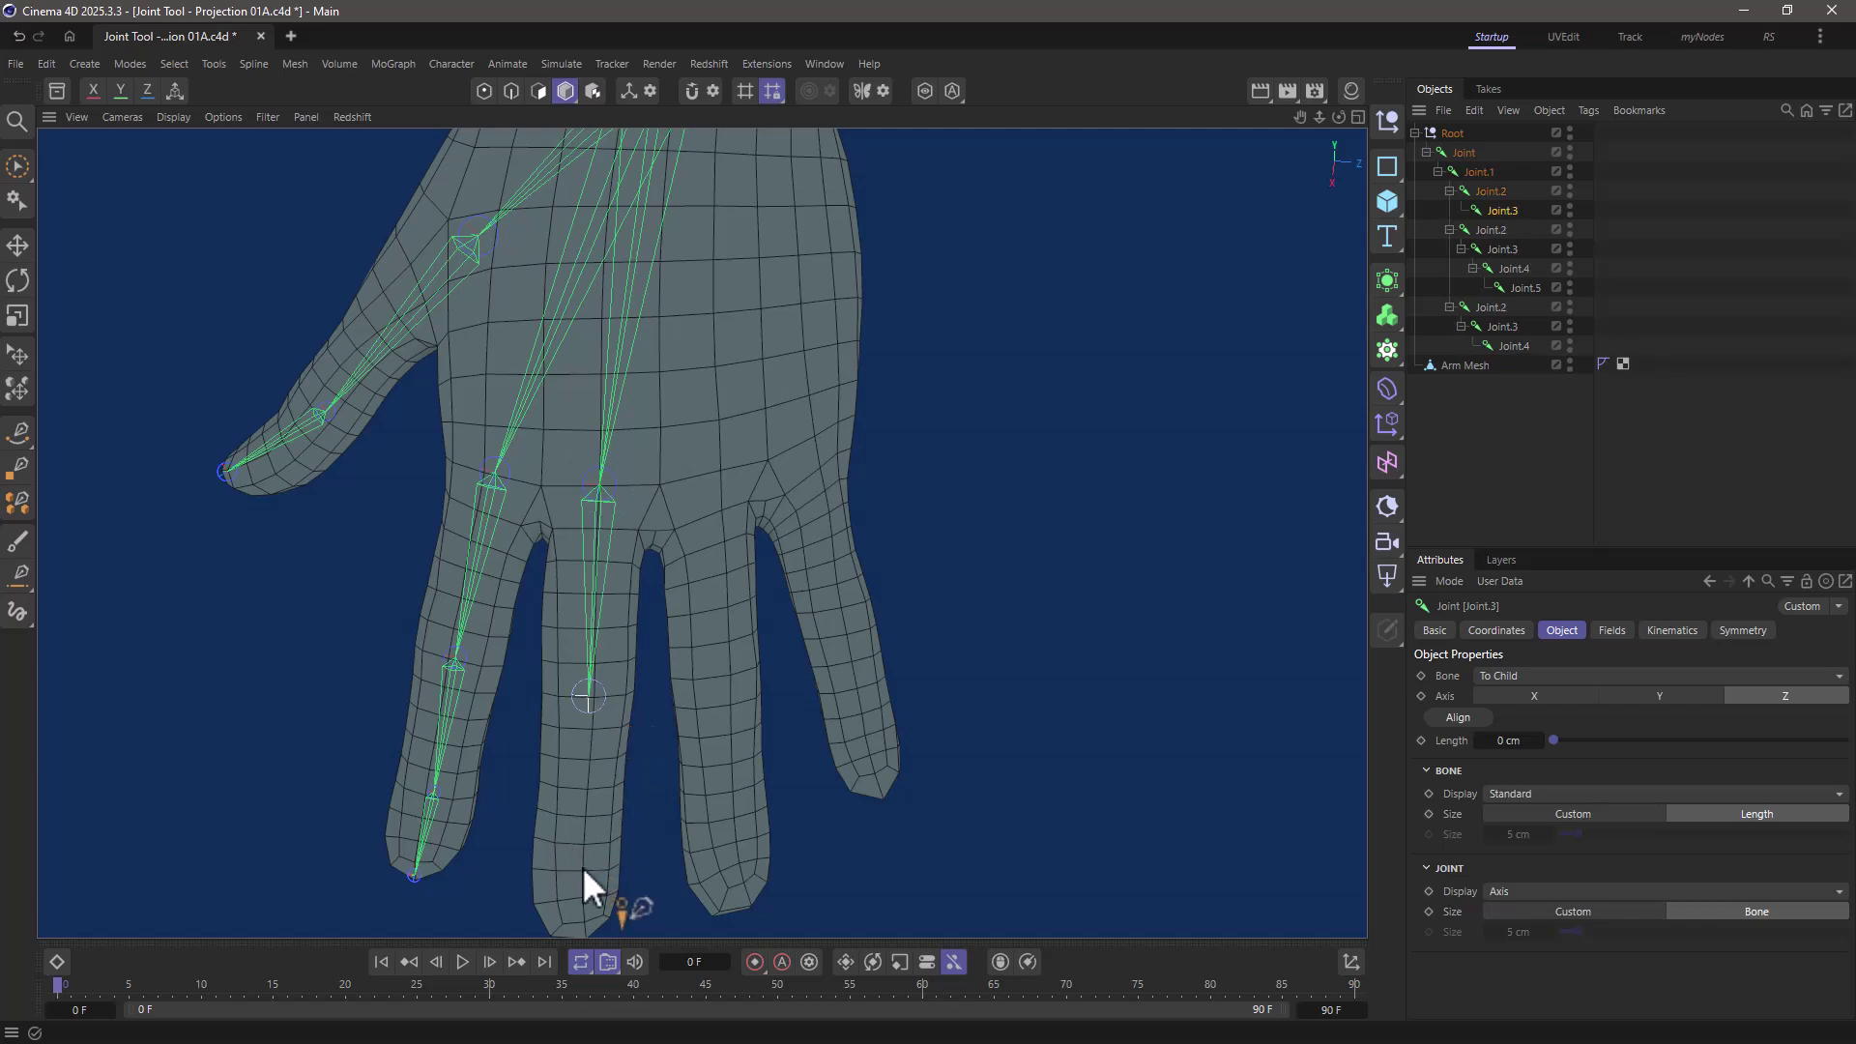
left_click(581, 843, "ctrl")
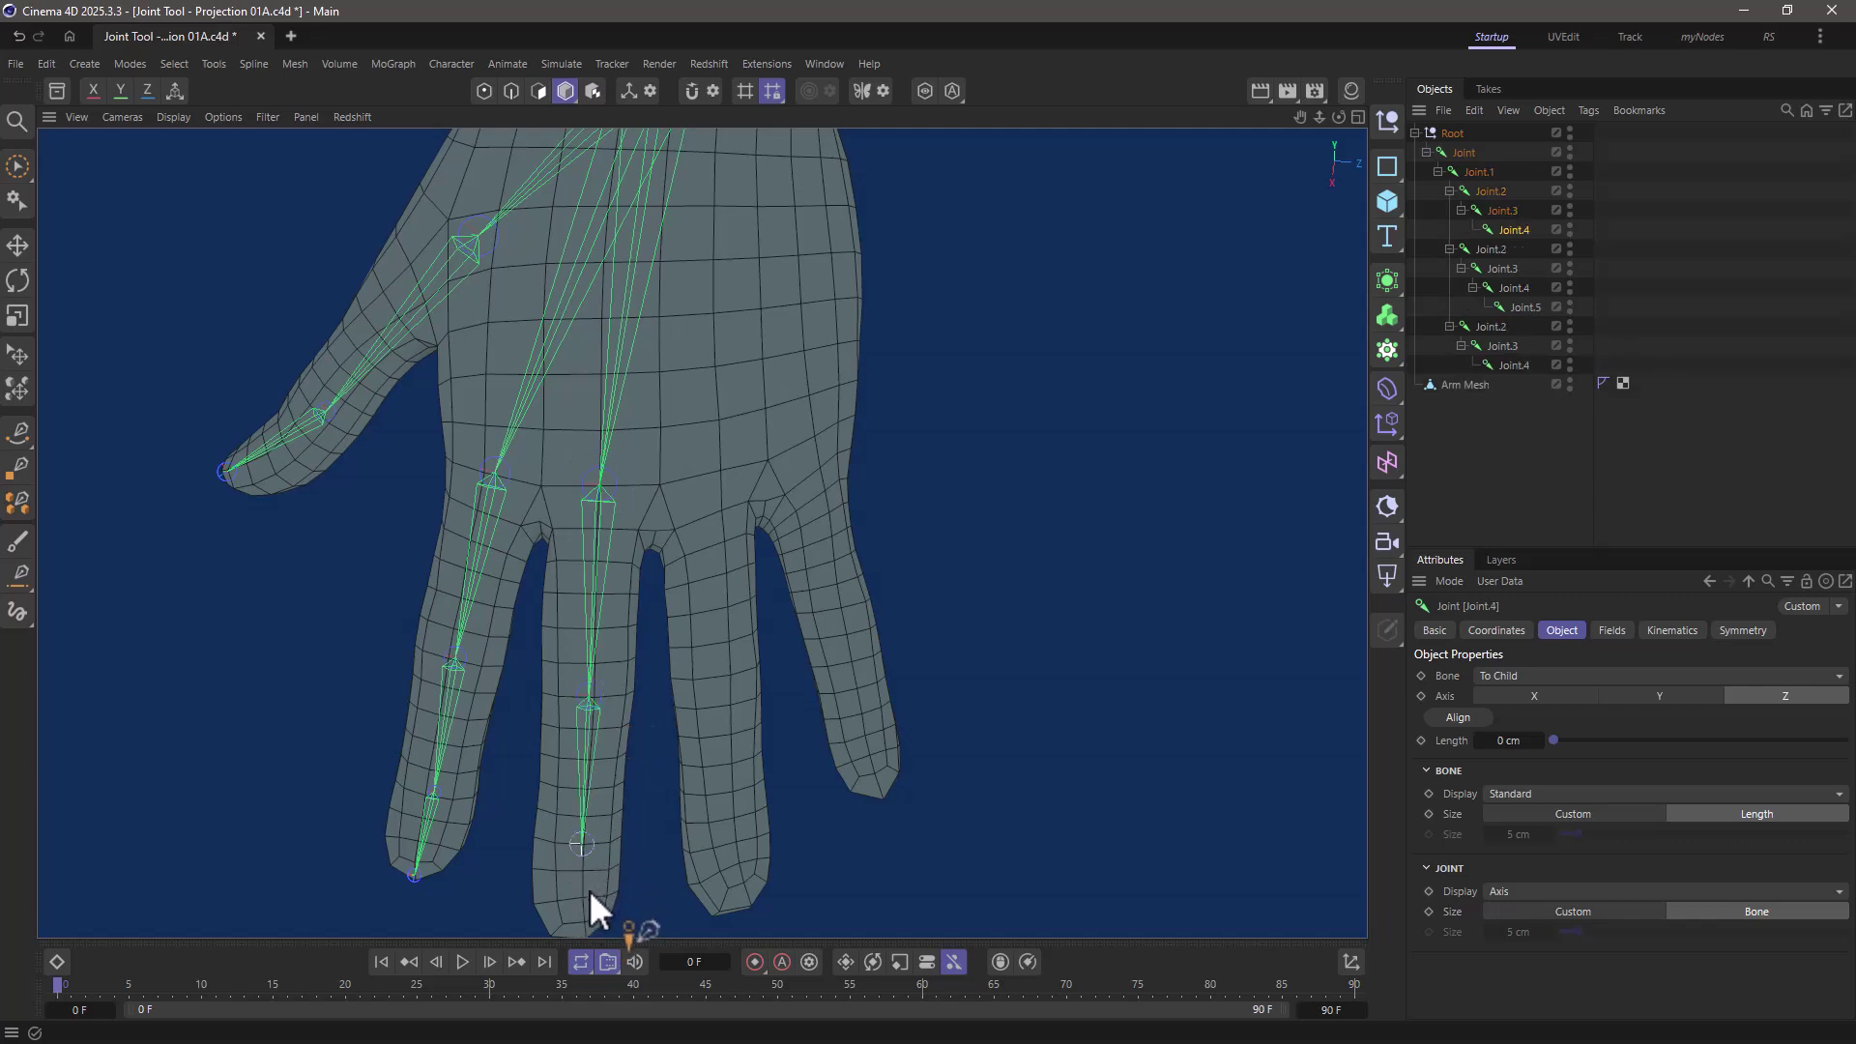
middle_click_drag(588, 890, 583, 843, "alt")
left_click(584, 855, "ctrl")
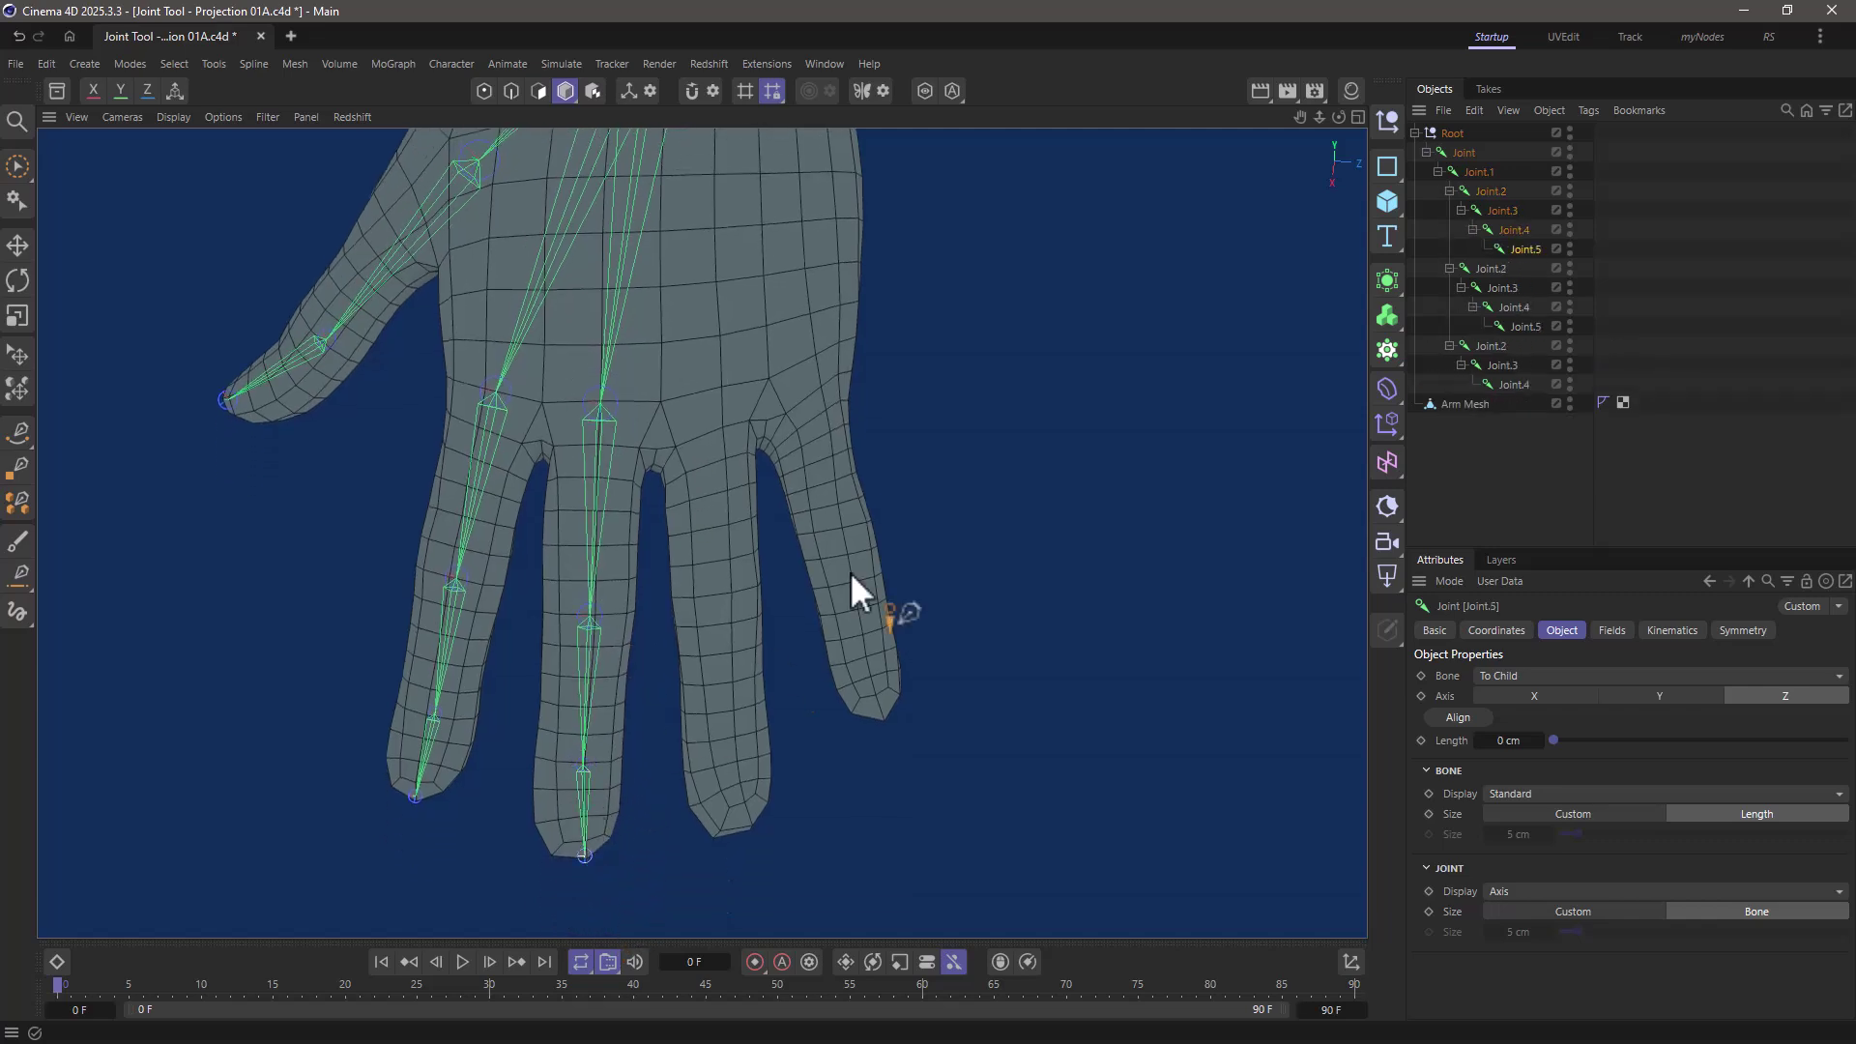
- Branch a joint chain from Joint.1 down the ring finger to its fingertip
left_click(1442, 174)
right_click_drag(793, 359, 686, 426, "alt")
left_click(676, 431, "ctrl")
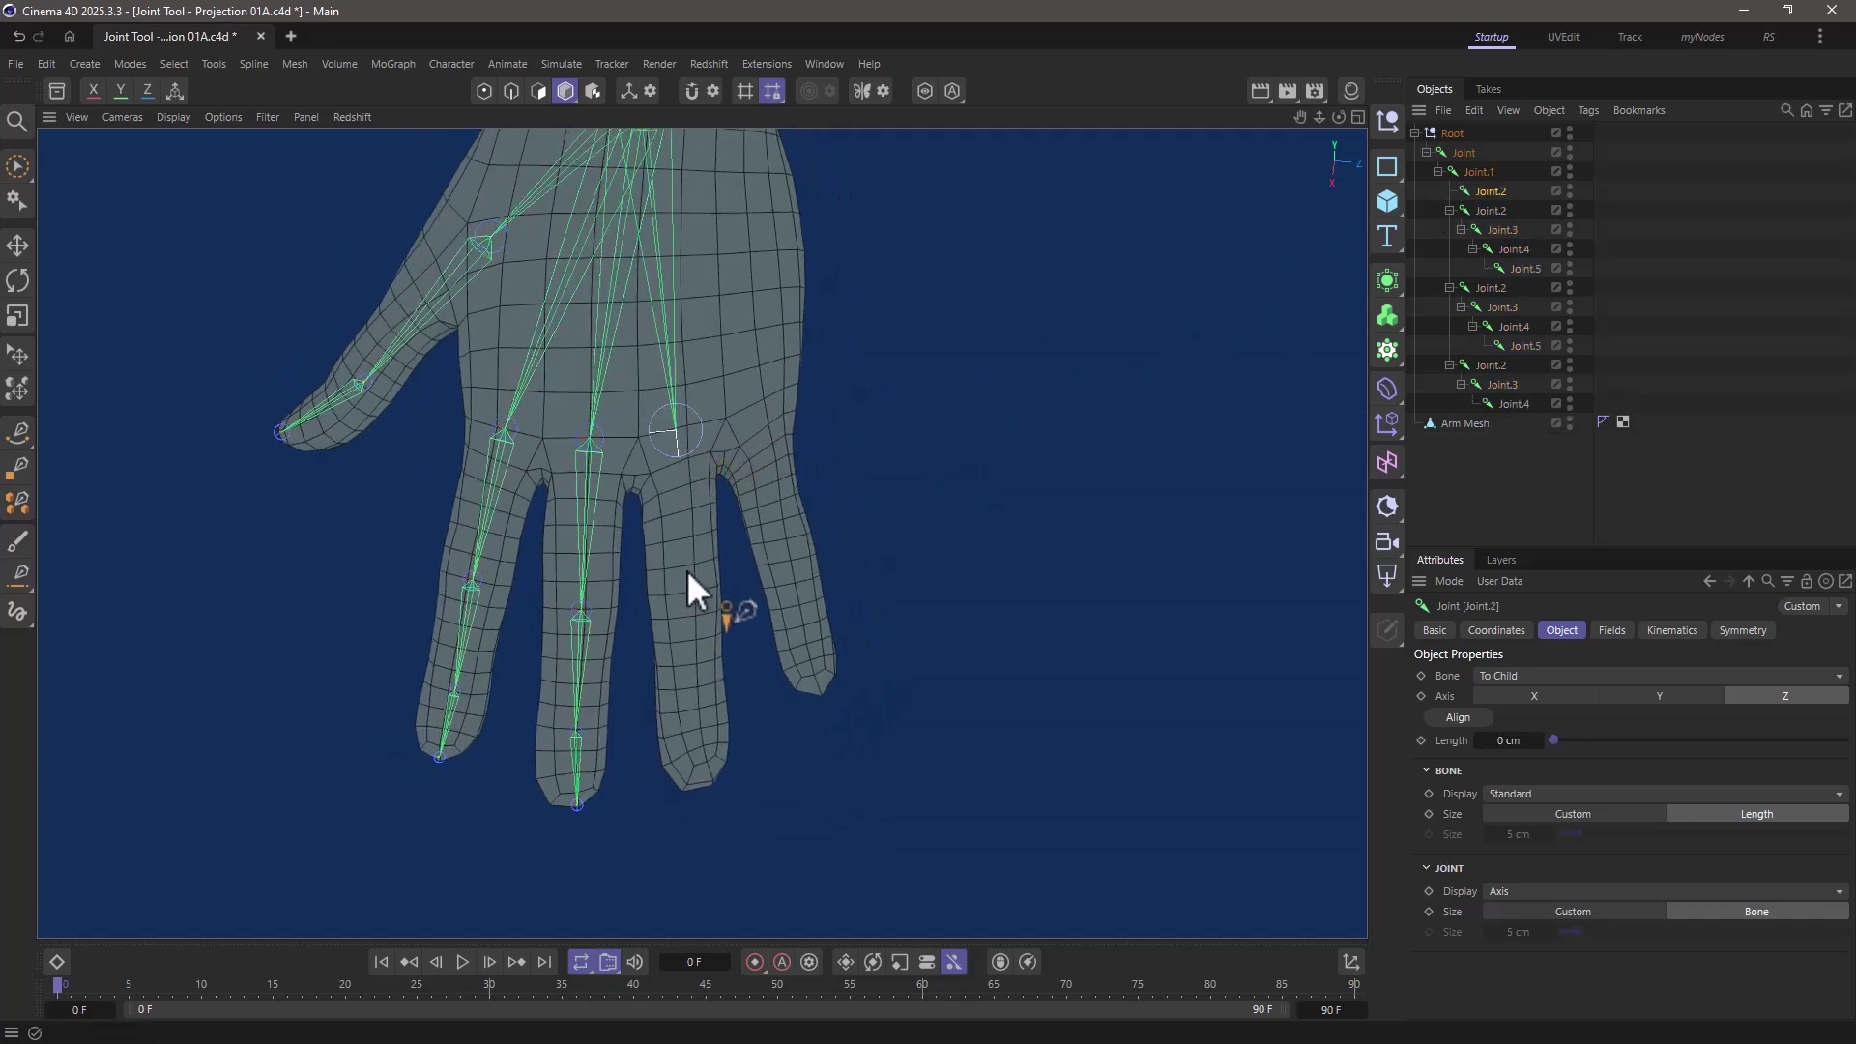
left_click(691, 588, "ctrl")
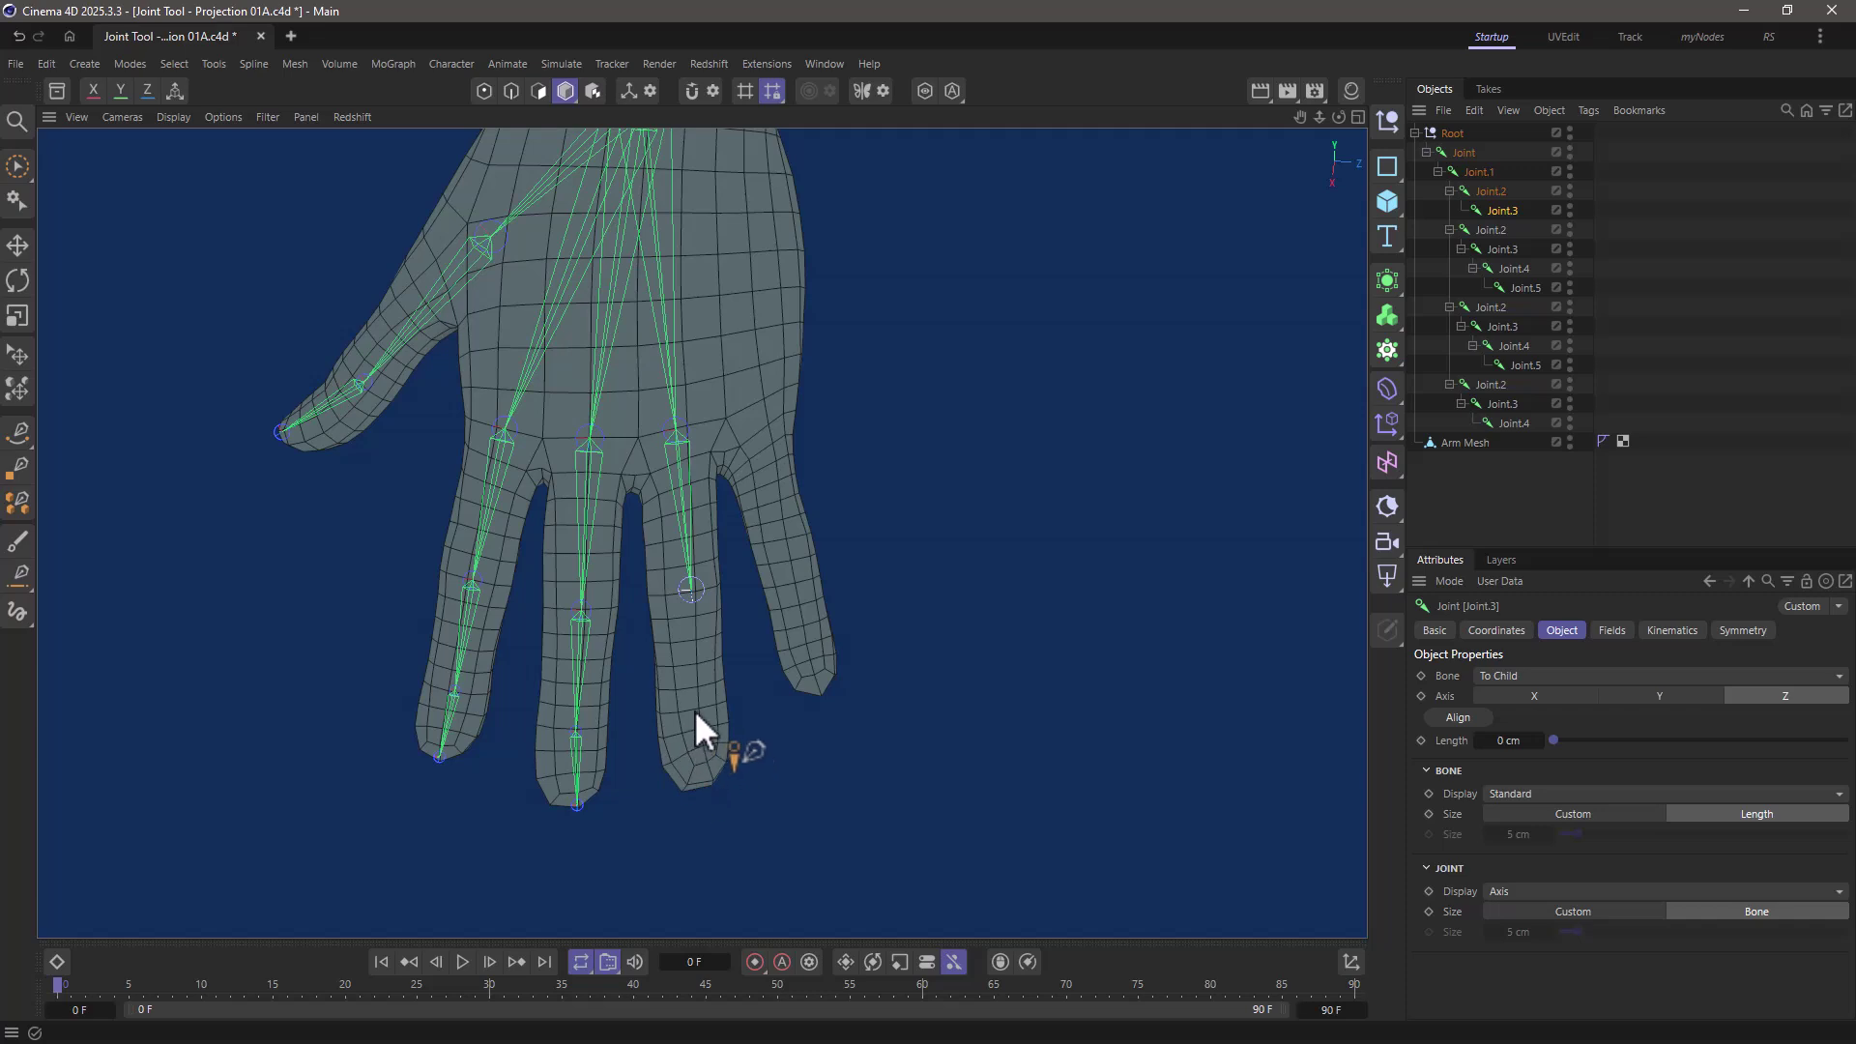
left_click(697, 715, "ctrl")
left_click(702, 780, "ctrl")
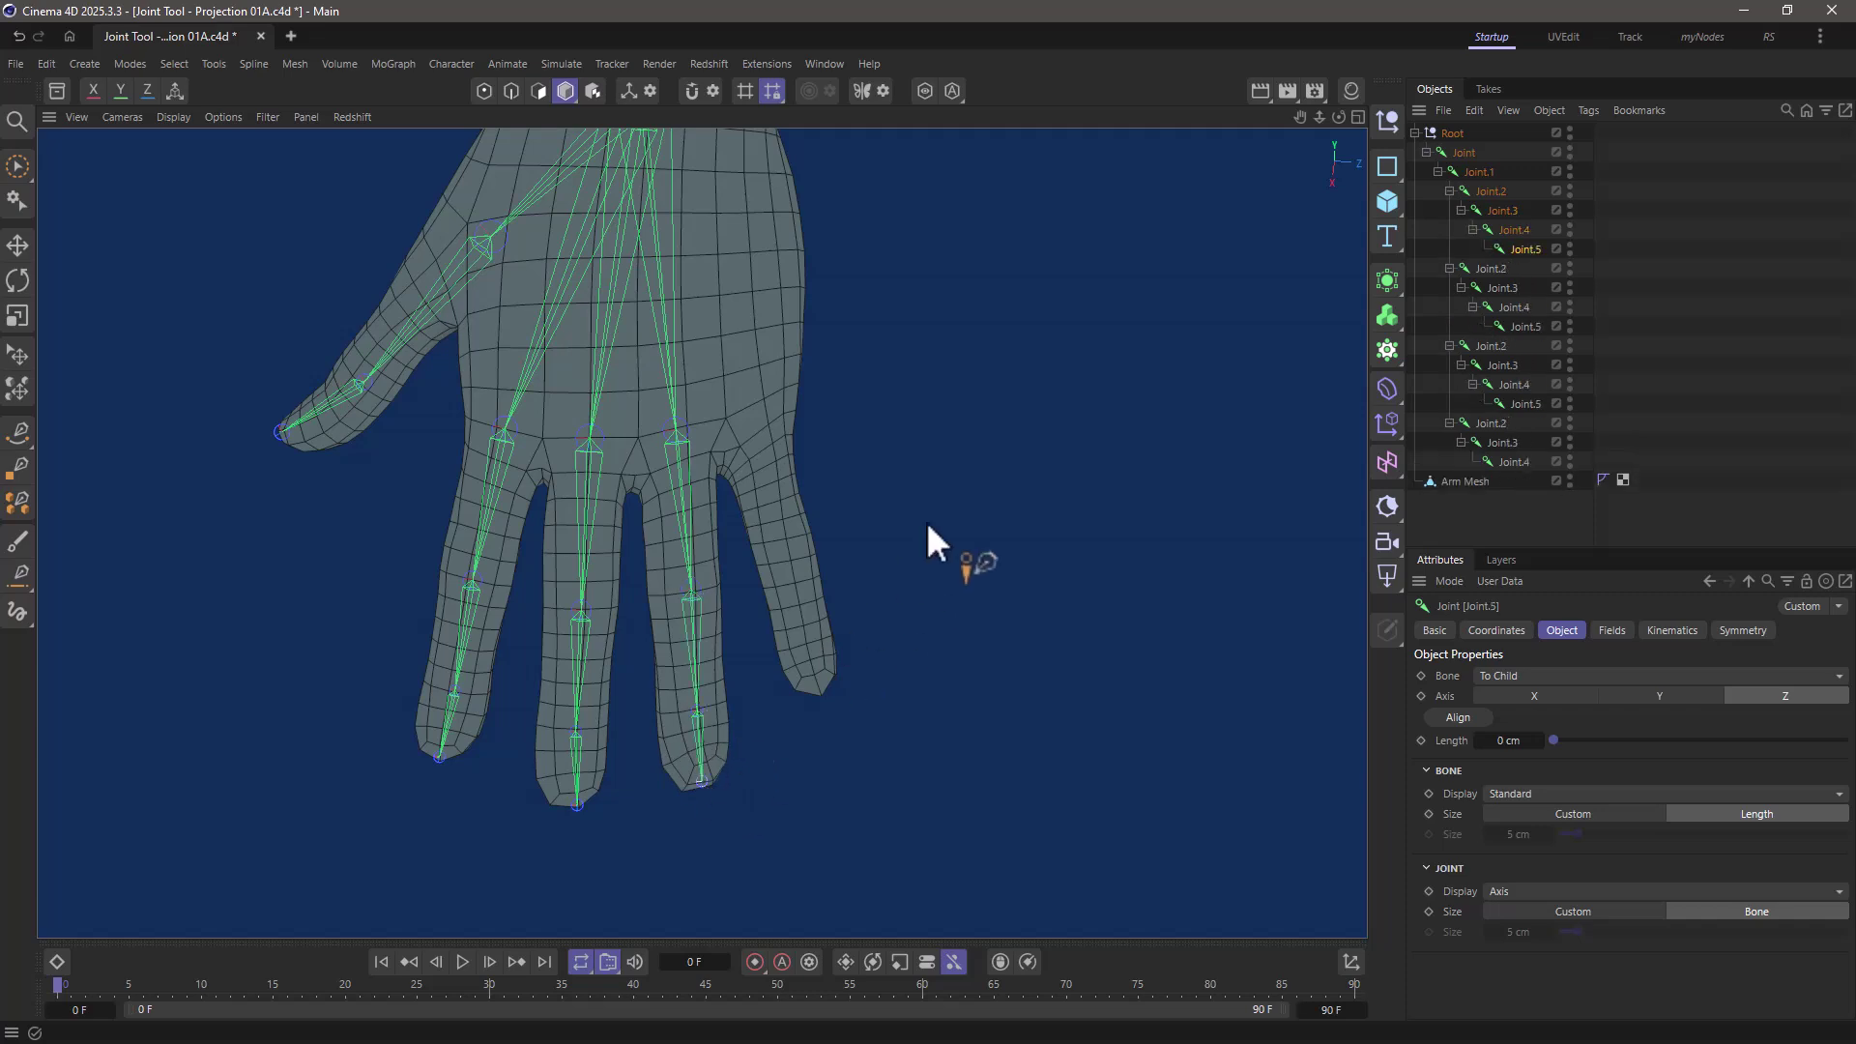
- Branch a joint chain from Joint.1 down the little finger to its fingertip
left_click(1482, 174)
middle_click_drag(777, 440, 591, 479, "alt")
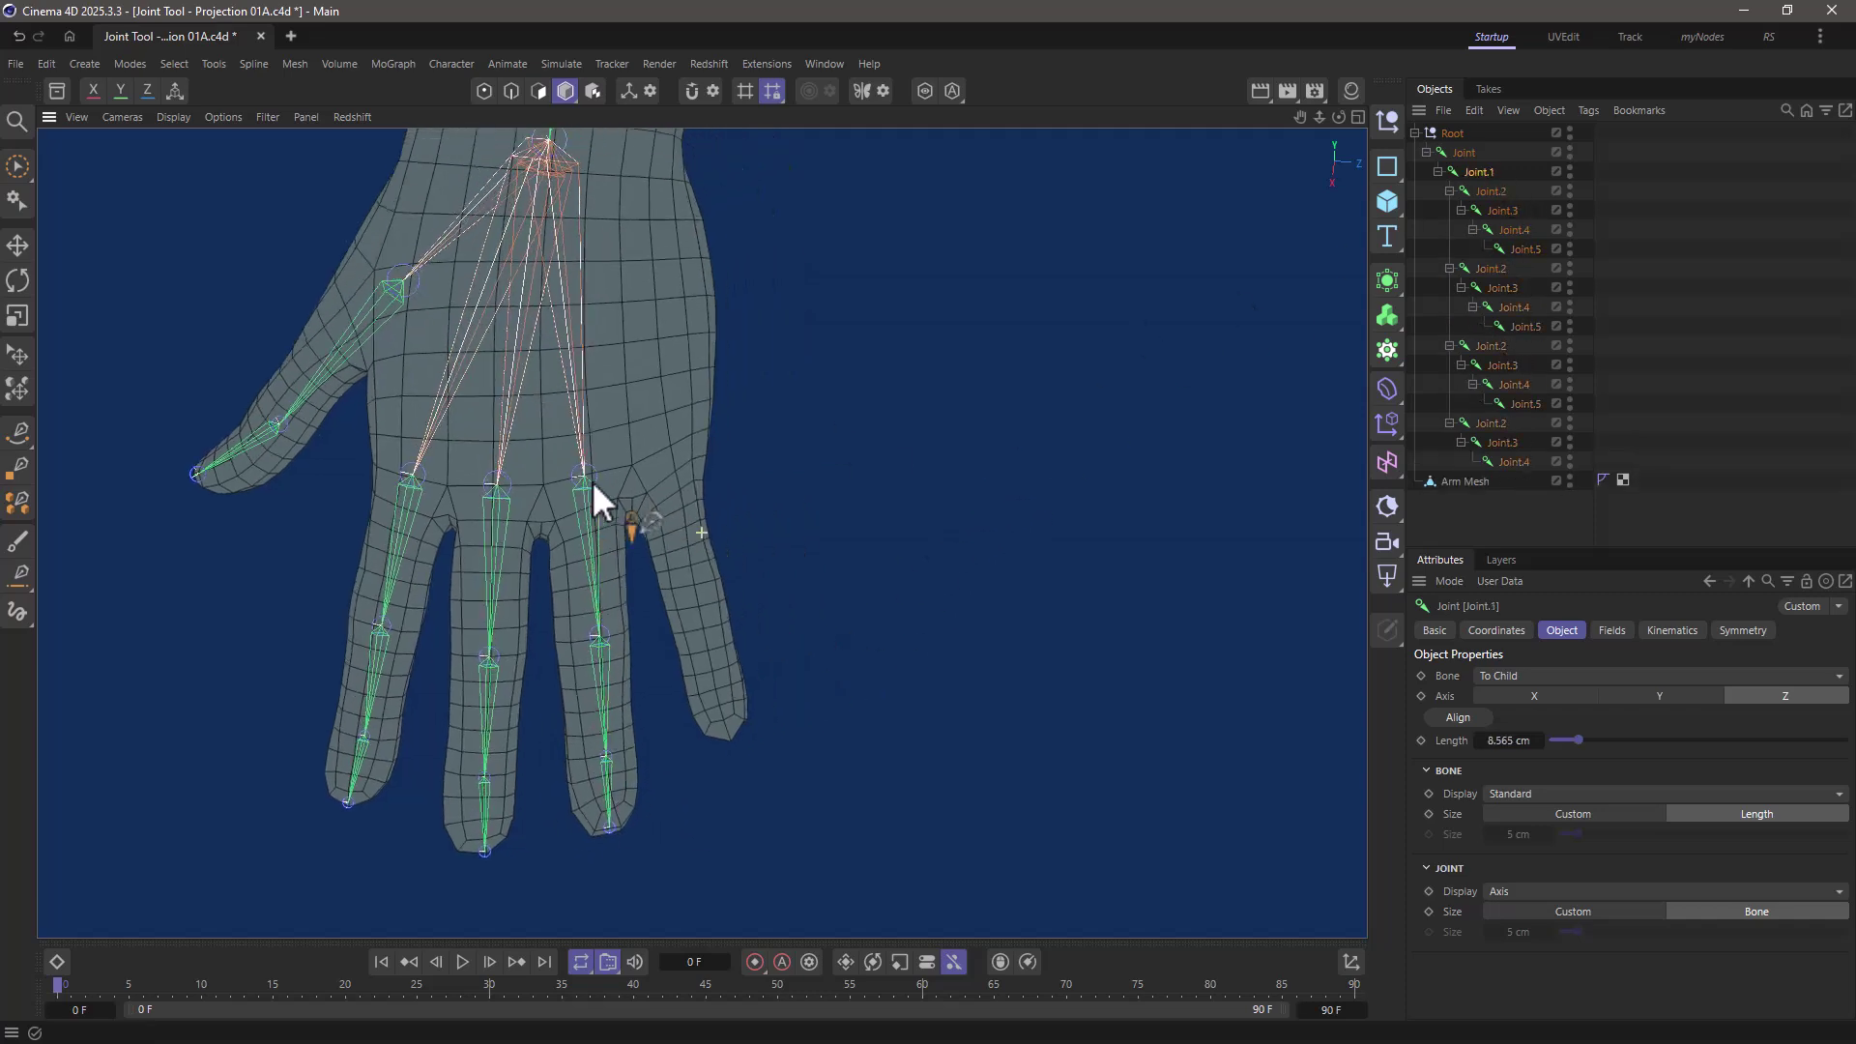
left_click(657, 456, "ctrl")
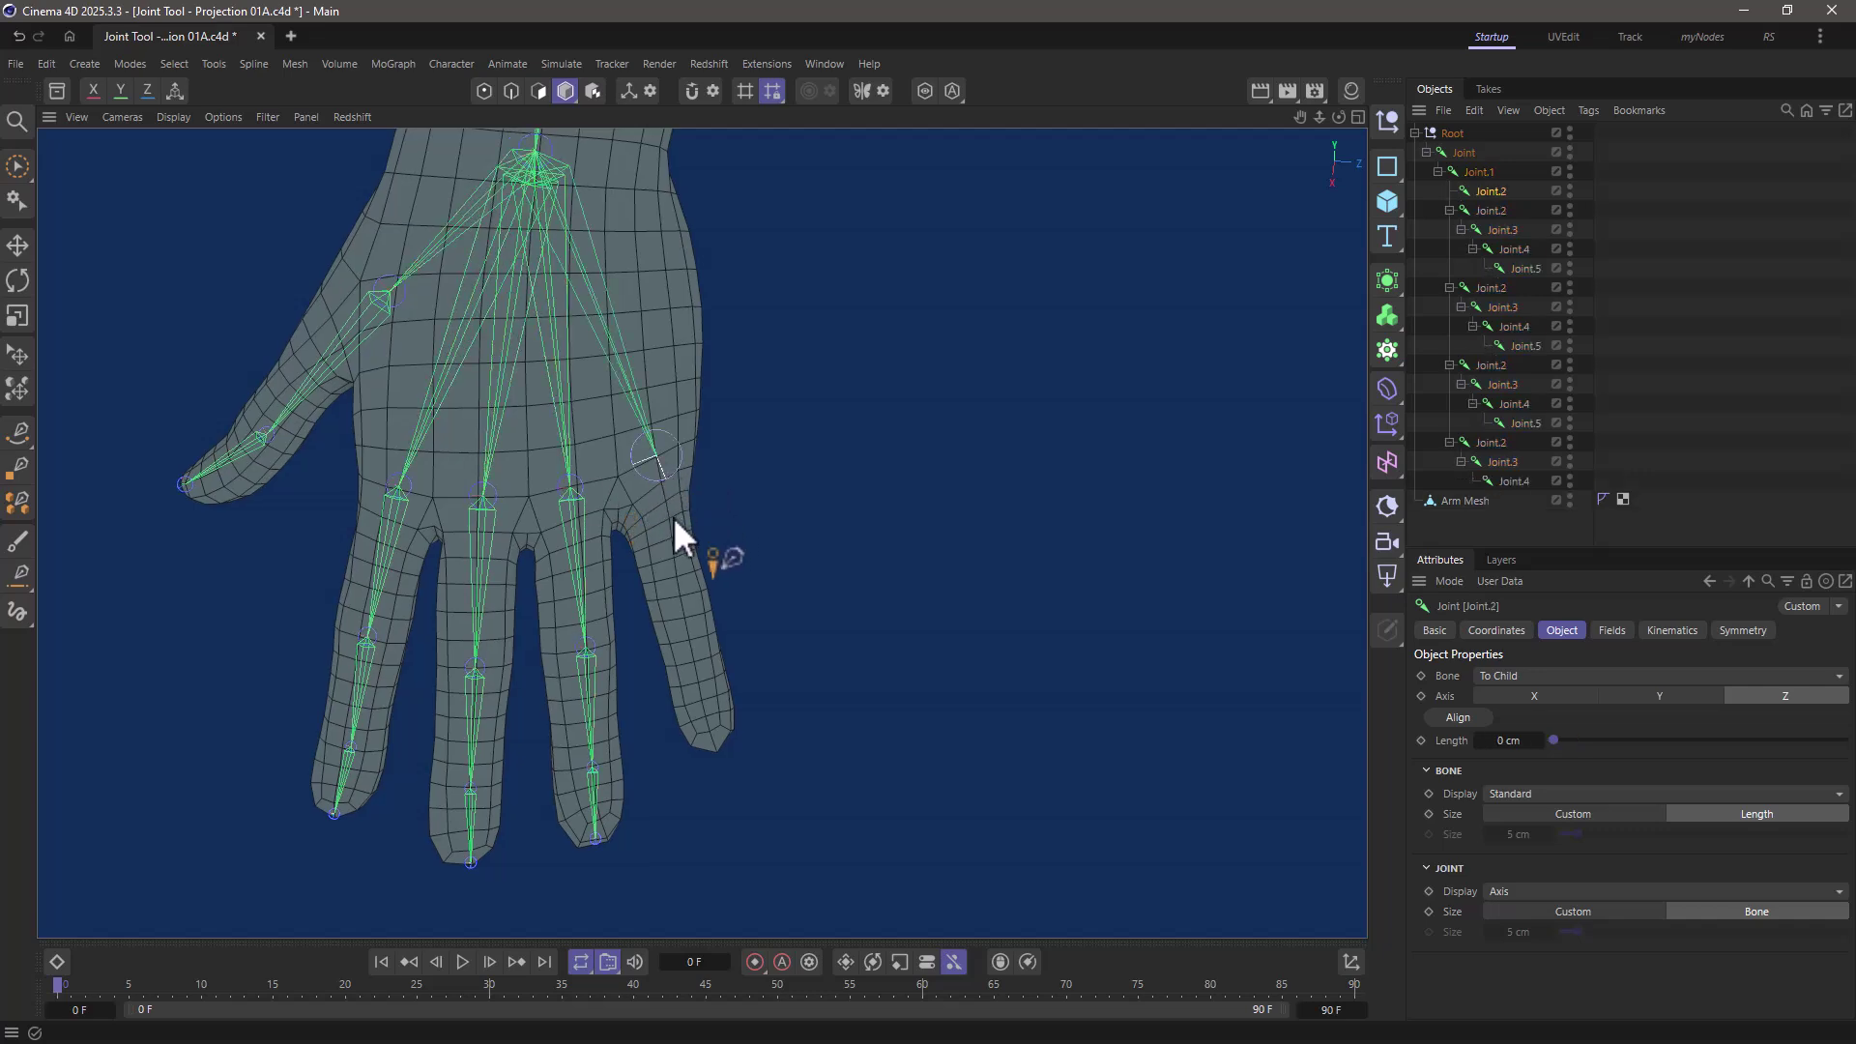
left_click(687, 617, "ctrl")
left_click(707, 717, "ctrl")
left_click(714, 744, "ctrl")
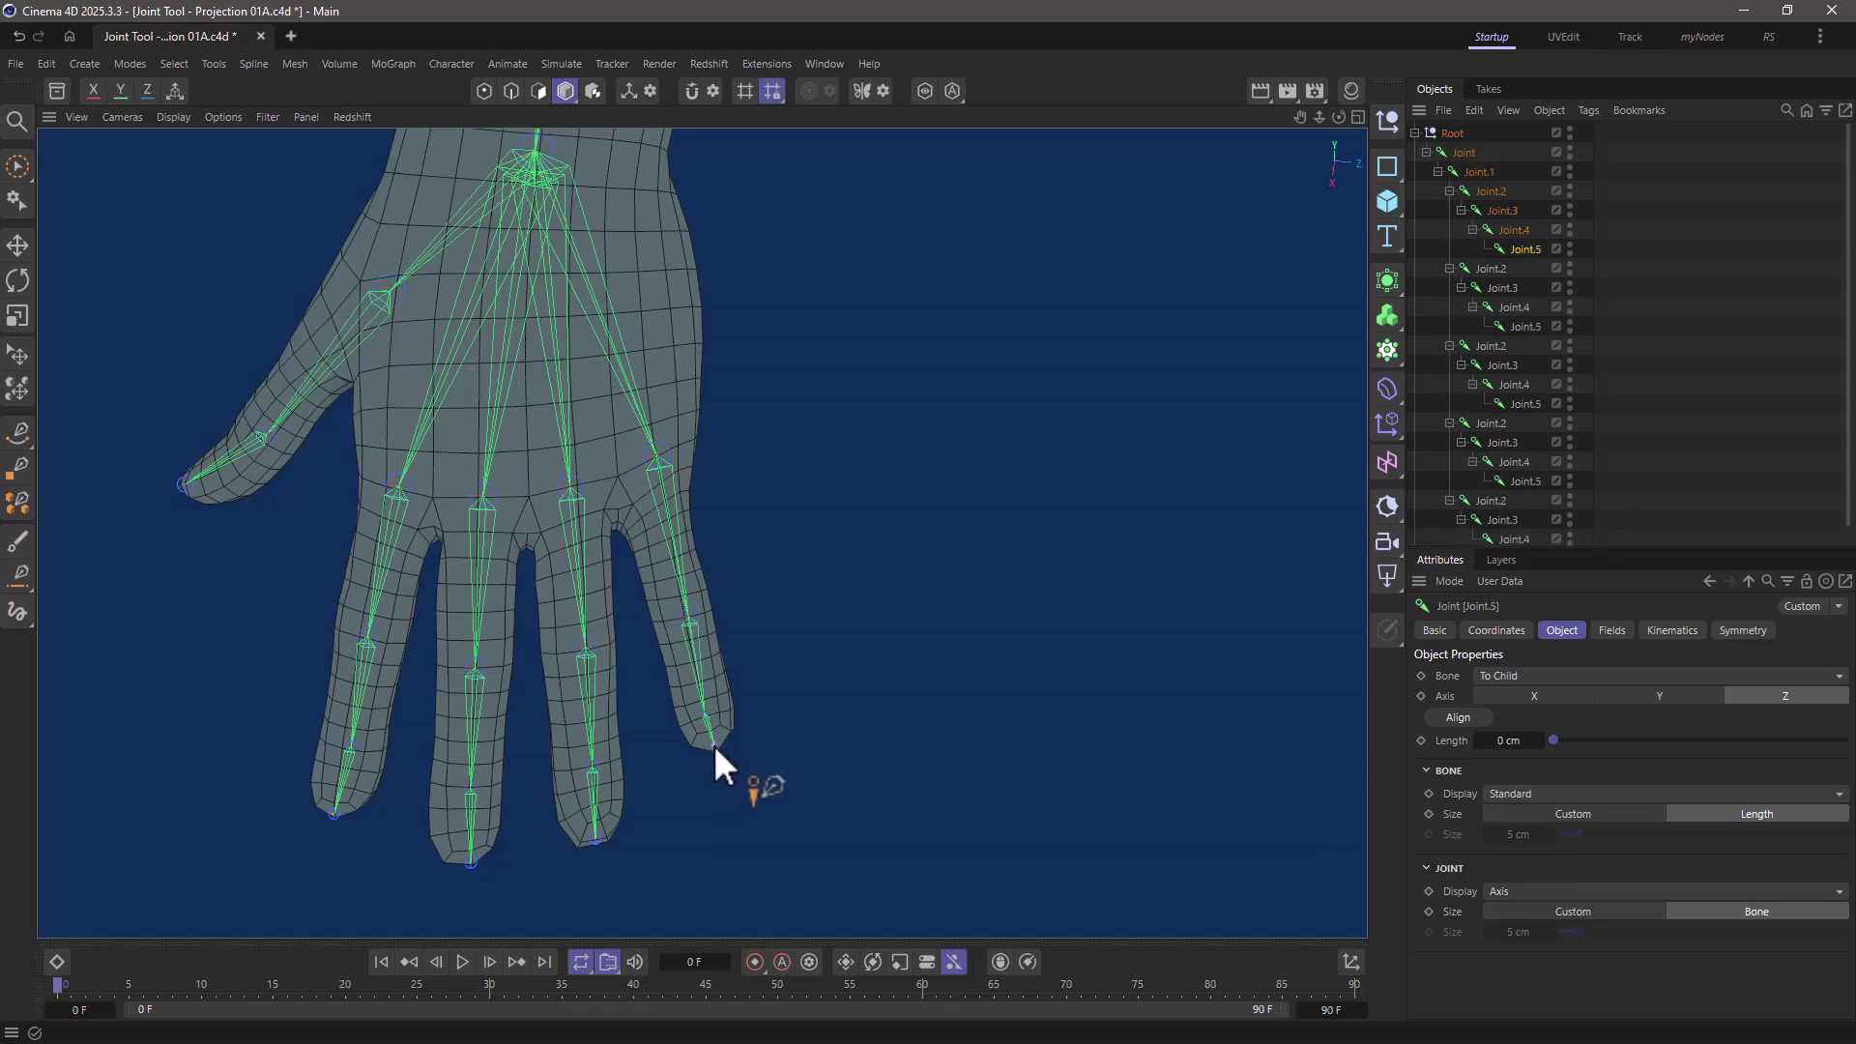
left_click_drag(649, 410, 523, 604, "alt")
- Inspect the fingertip joints up close and switch to the Move tool for the little-fingertip joint
scroll(757, 601, "up", 10)
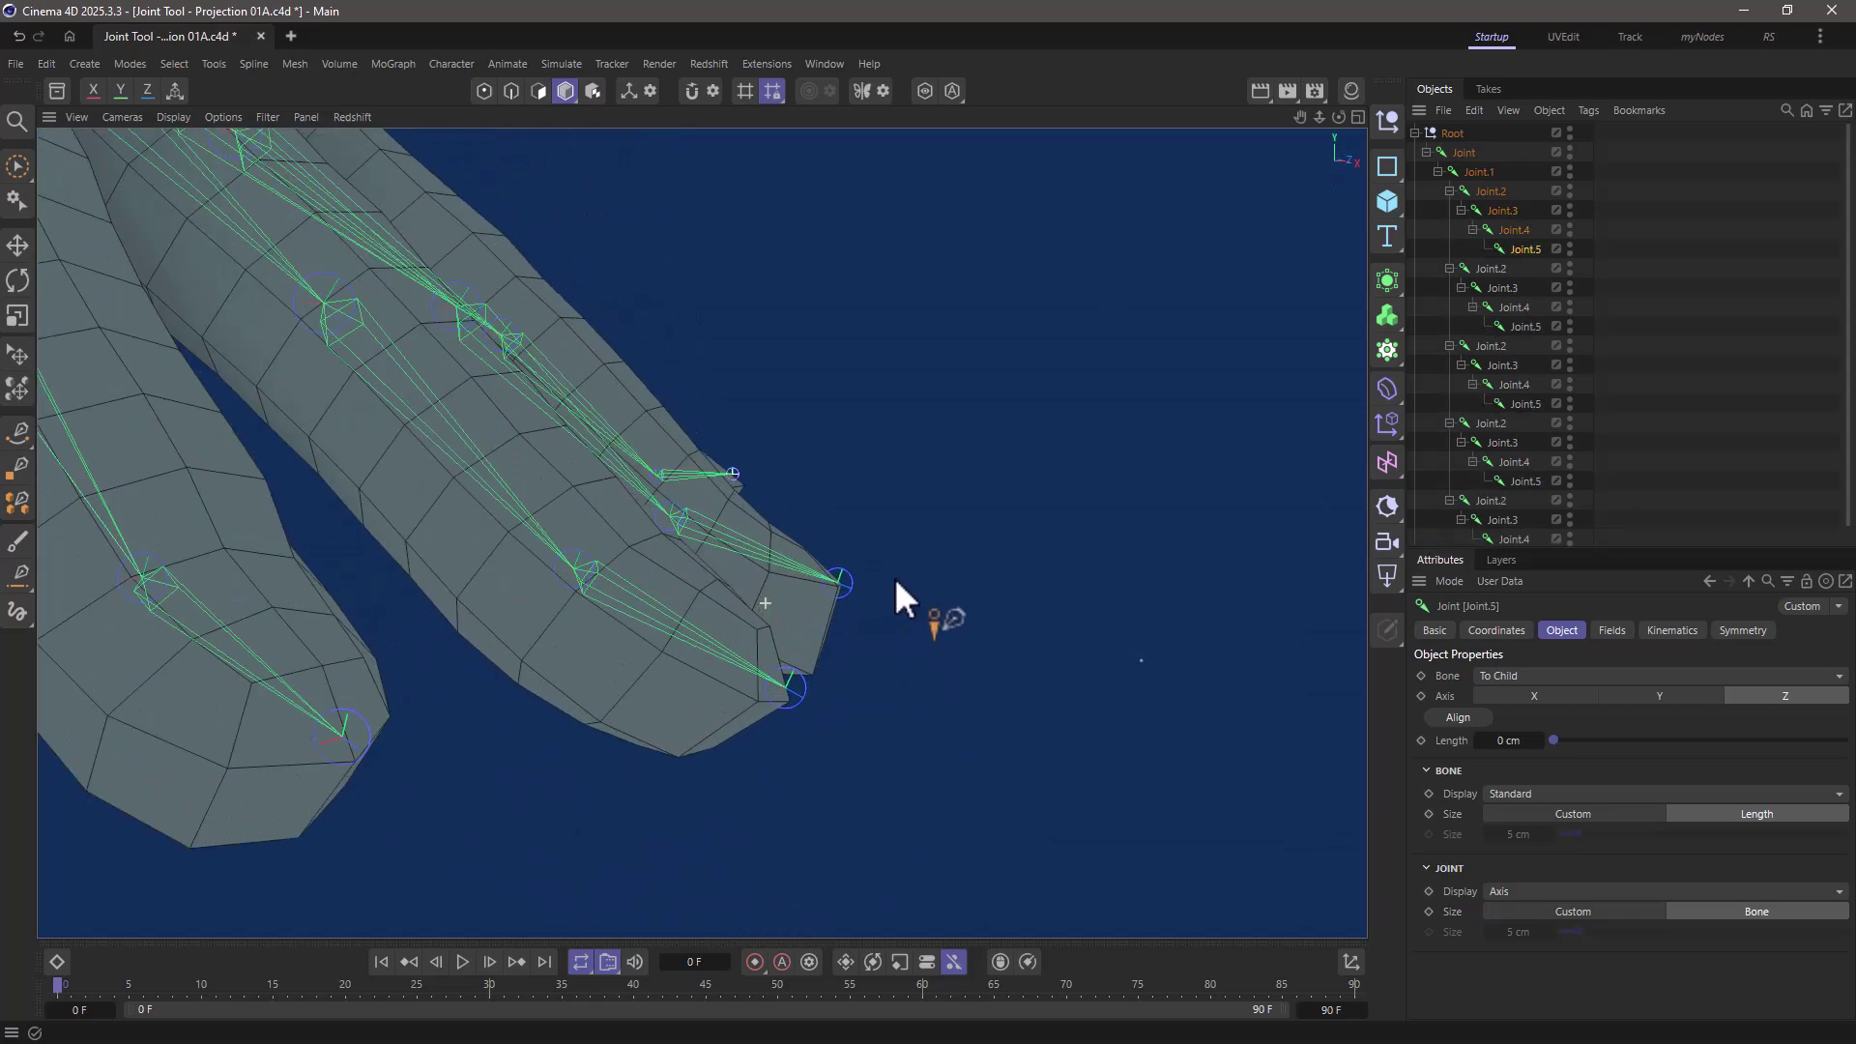
left_click_drag(827, 582, 675, 446, "alt")
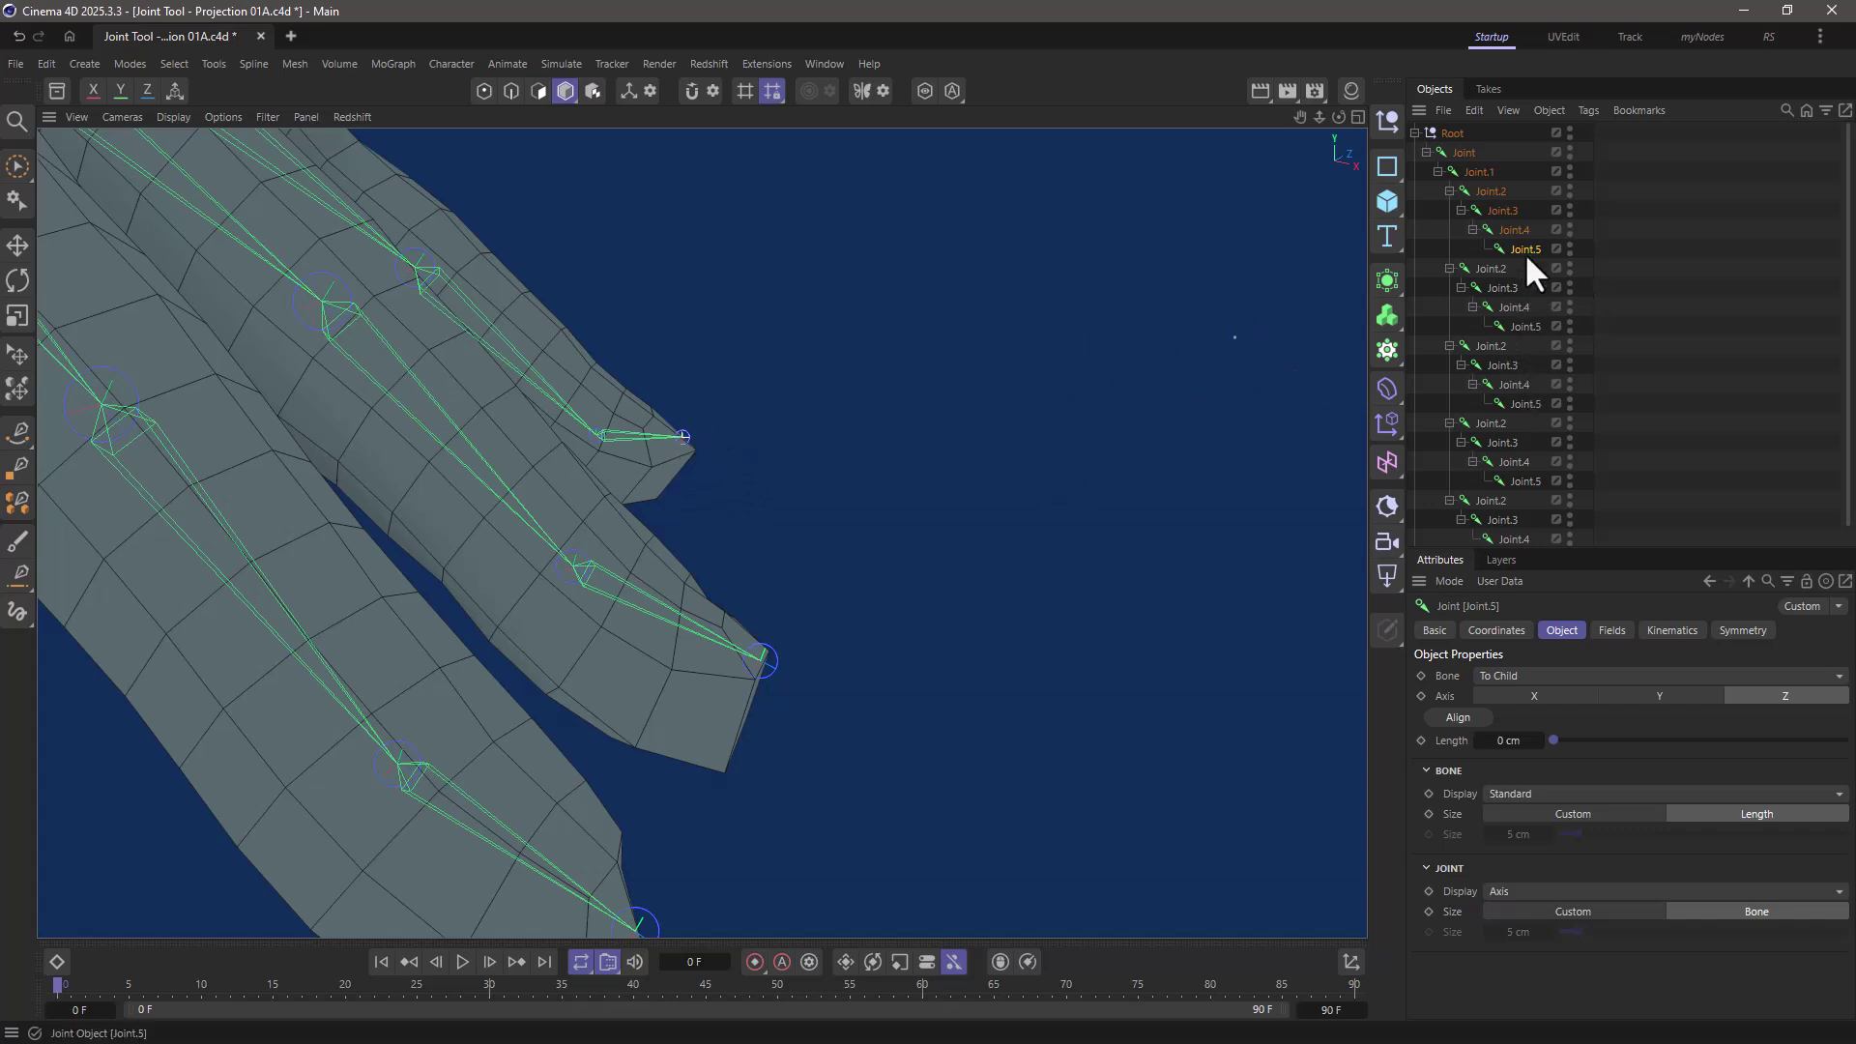
left_click(17, 245)
left_click_drag(541, 377, 841, 348, "alt")
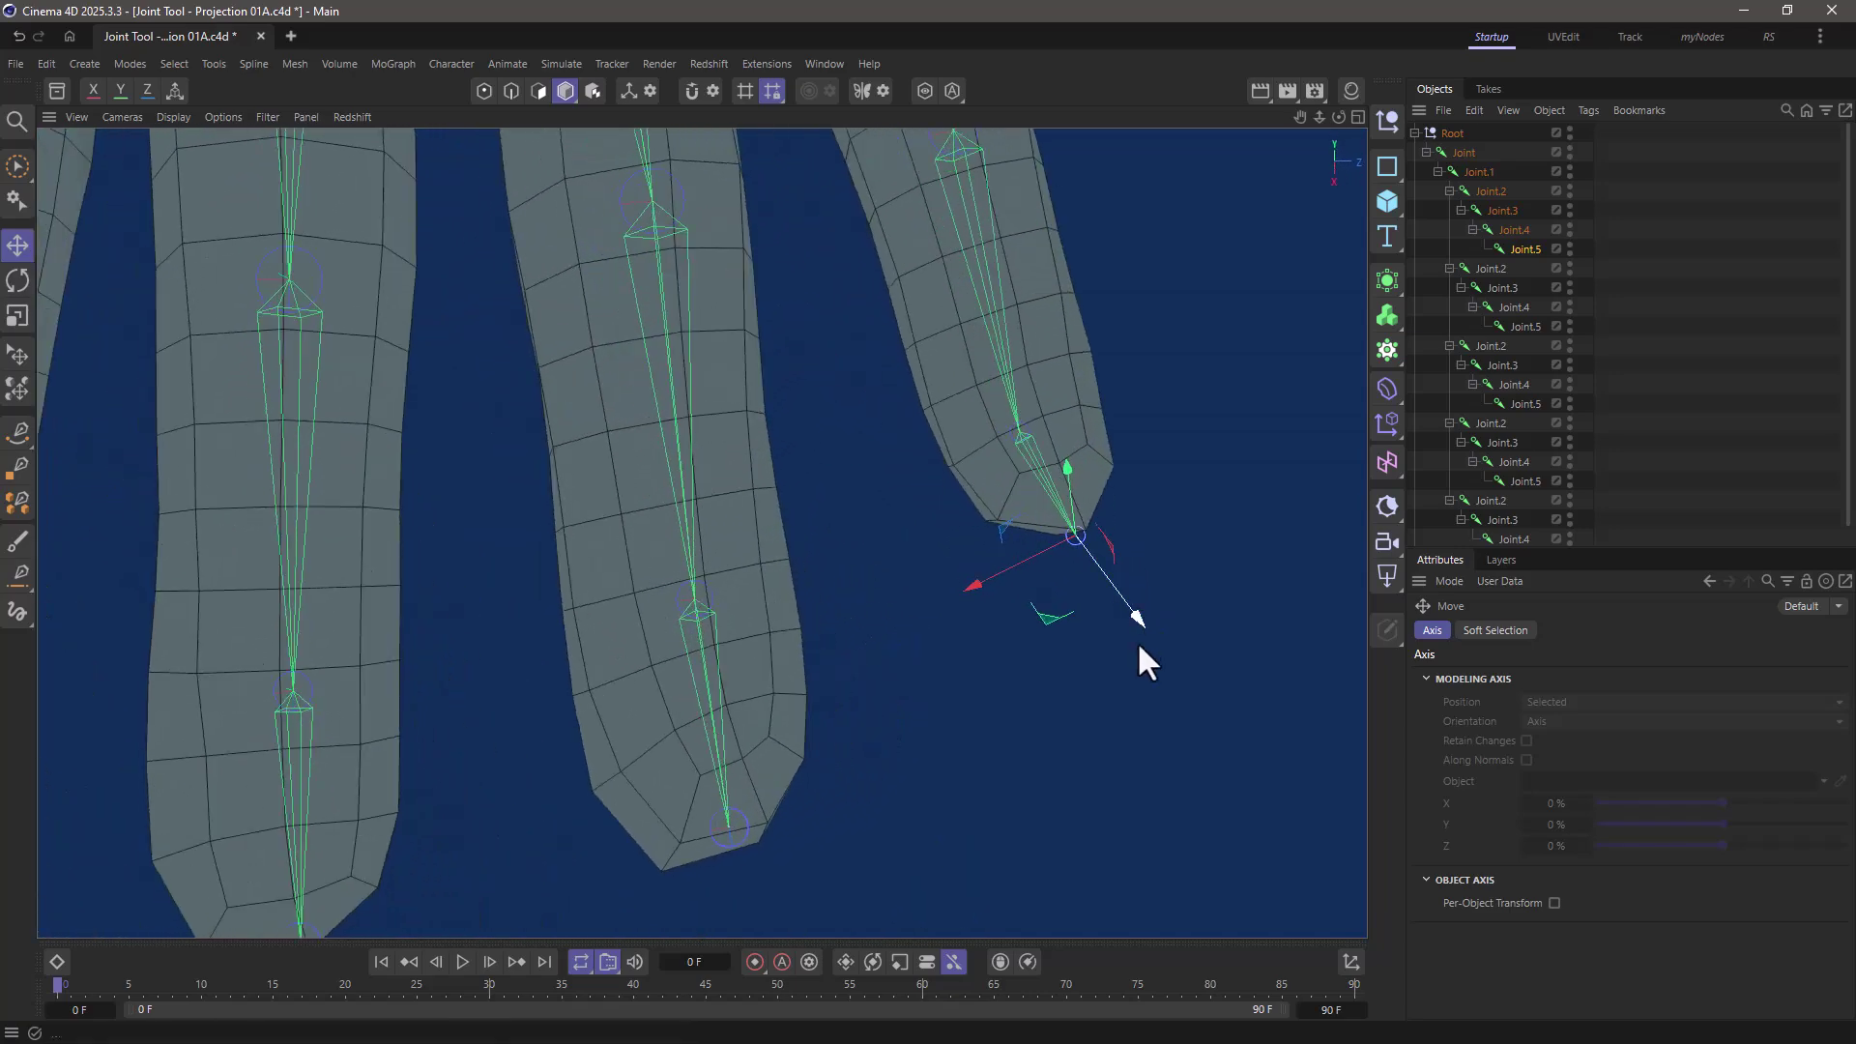
left_click_drag(1011, 567, 636, 549, "alt")
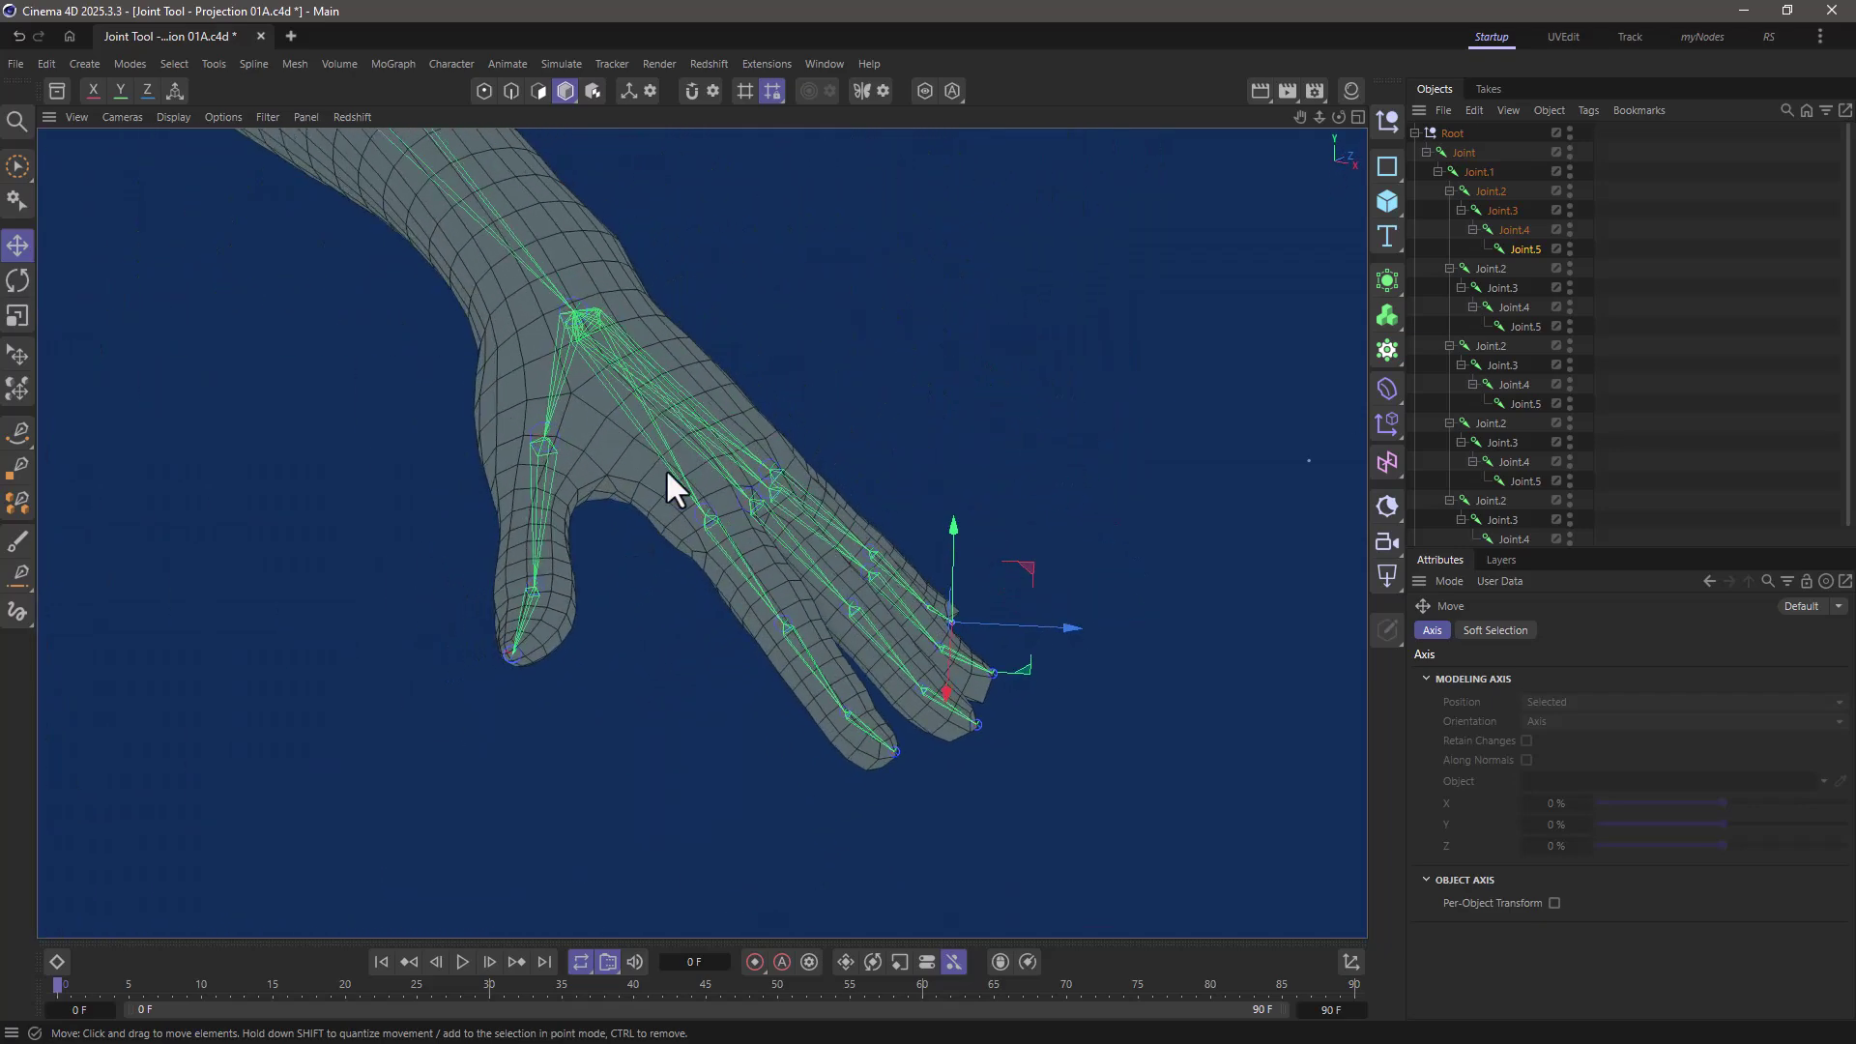